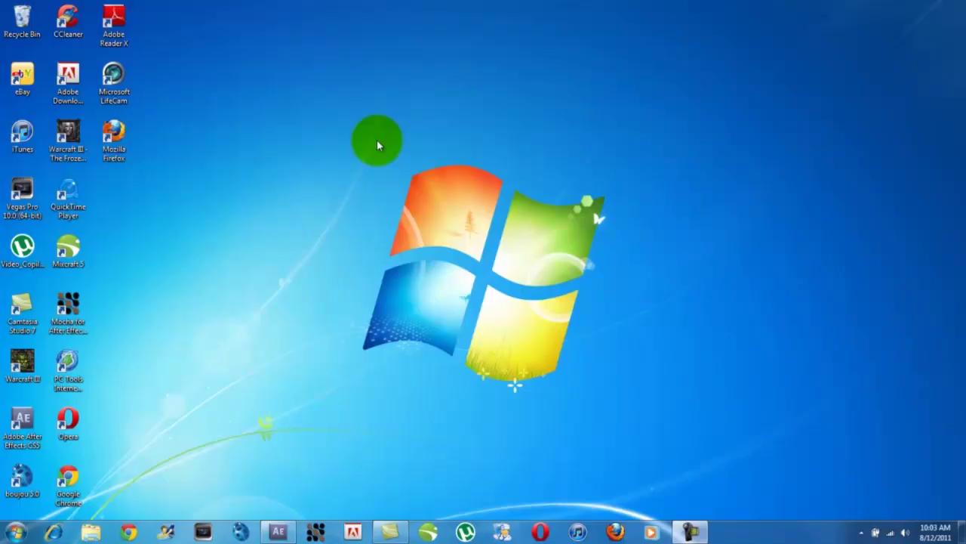
Step: Restore the After Effects window showing the untitled project with FILE0008.MOV
left_click_drag(376, 138, 589, 342)
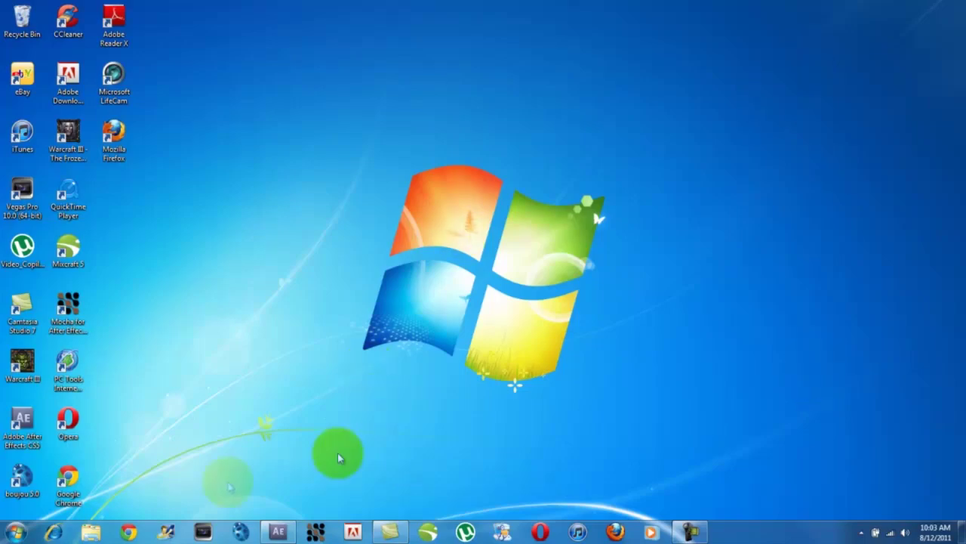
left_click(278, 532)
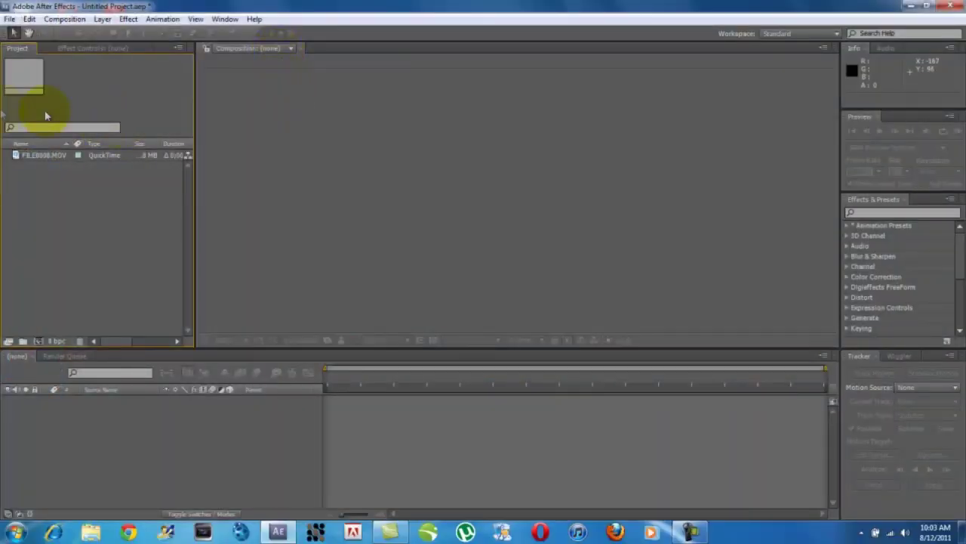
Step: Build a FILE0008 composition holding FILE0008.MOV as its only layer
left_click(47, 155)
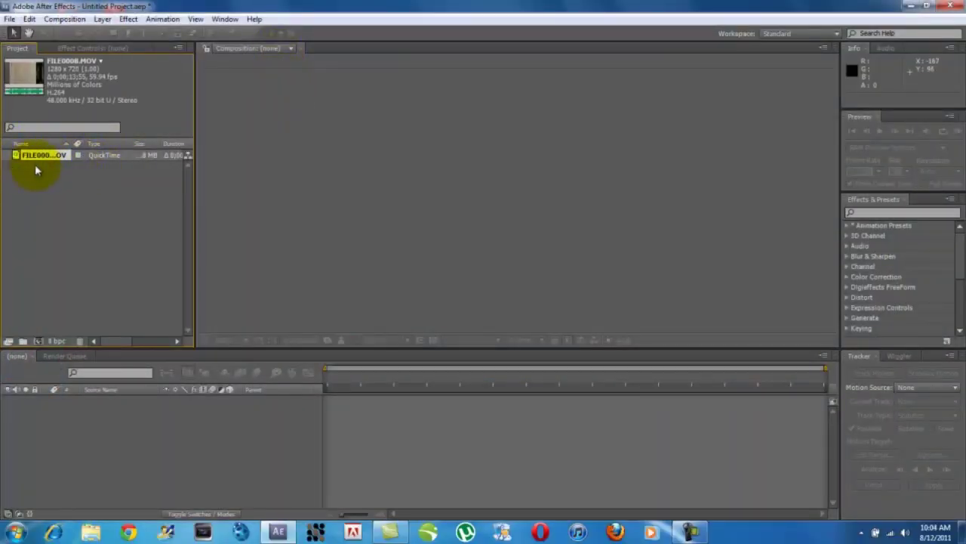
left_click_drag(34, 160, 37, 344)
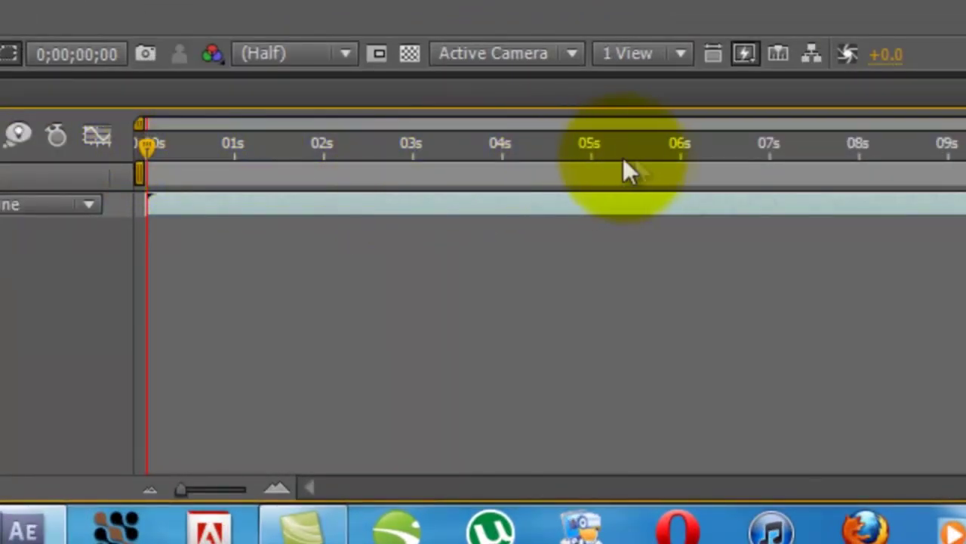
Step: Scrub near 7 seconds and step frame by frame to 0;00;07;22, where the gun fires
left_click(647, 172)
left_click_drag(666, 159, 777, 161)
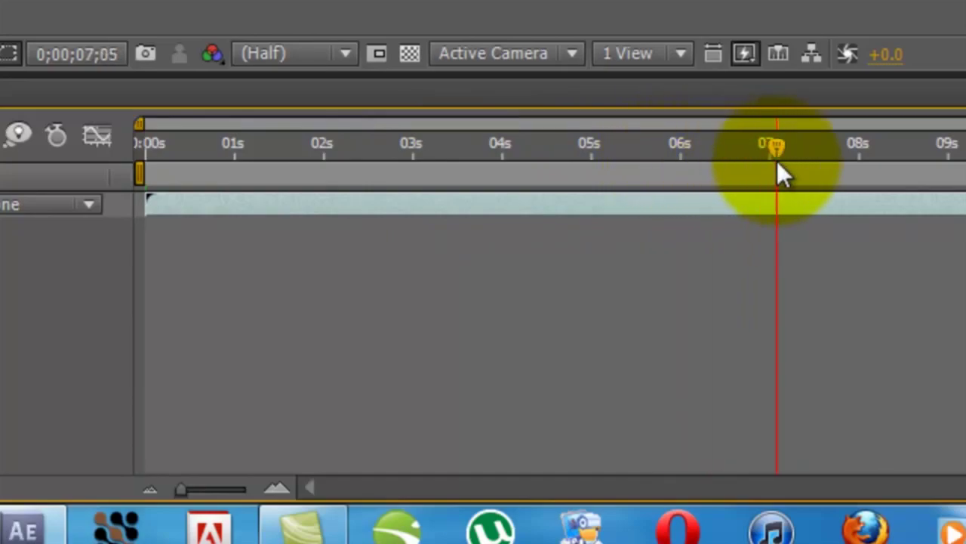
left_click(830, 105)
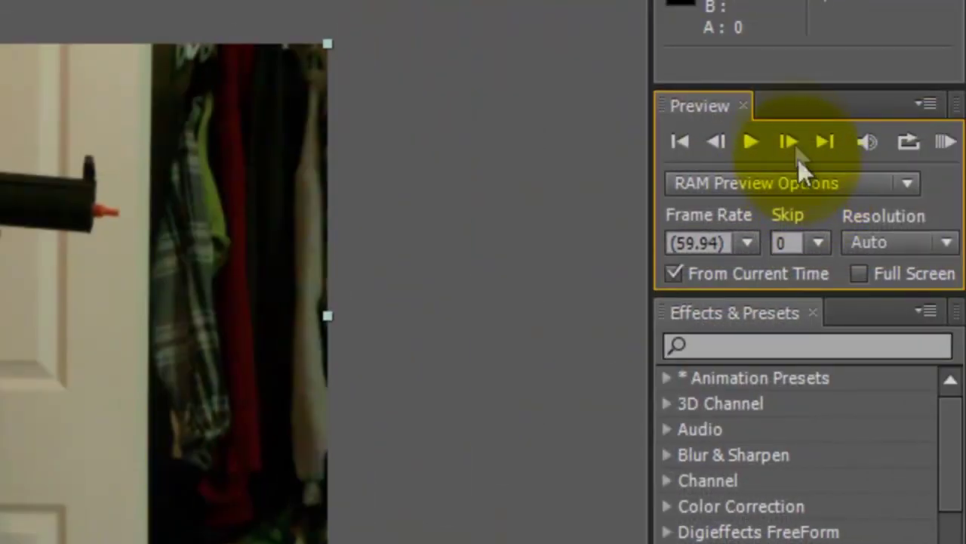
left_click(796, 147)
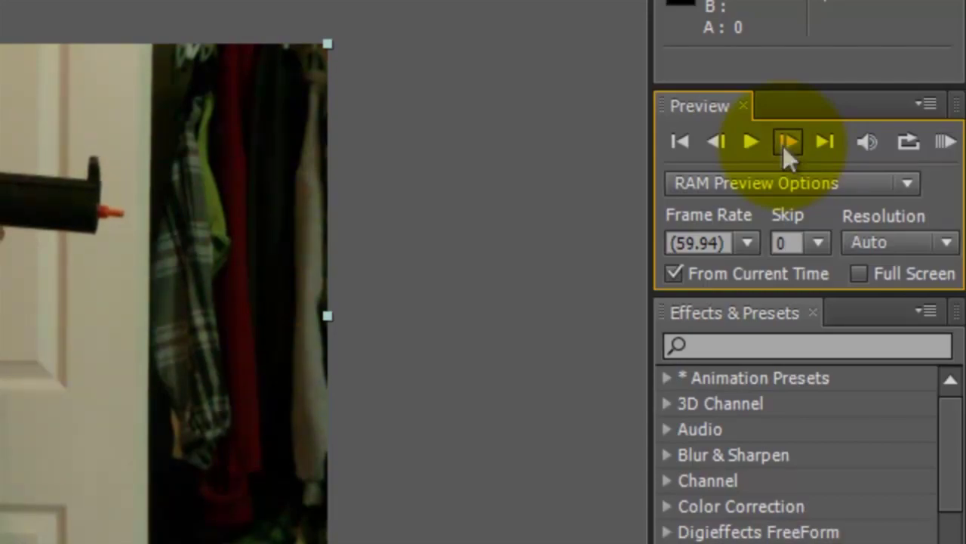
left_click(783, 146)
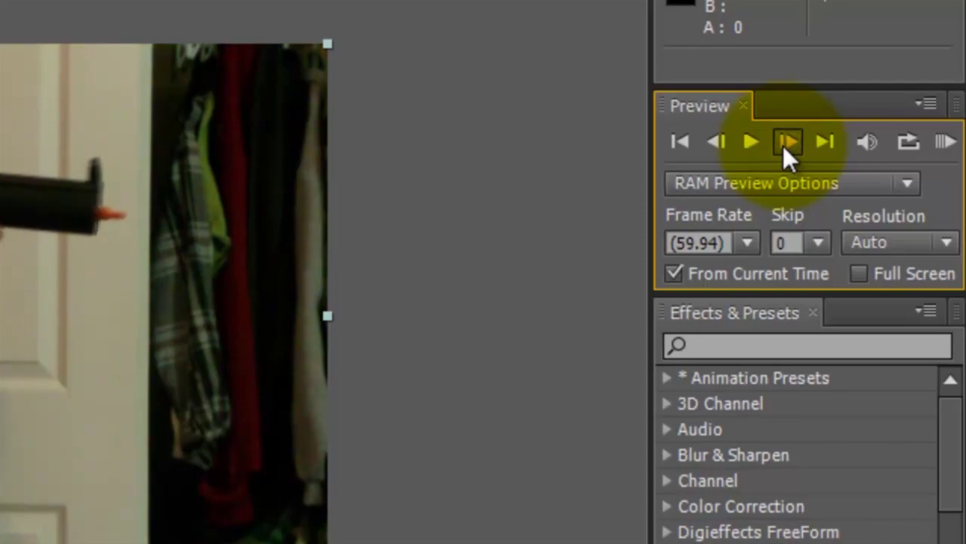
left_click(783, 145)
left_click(727, 147)
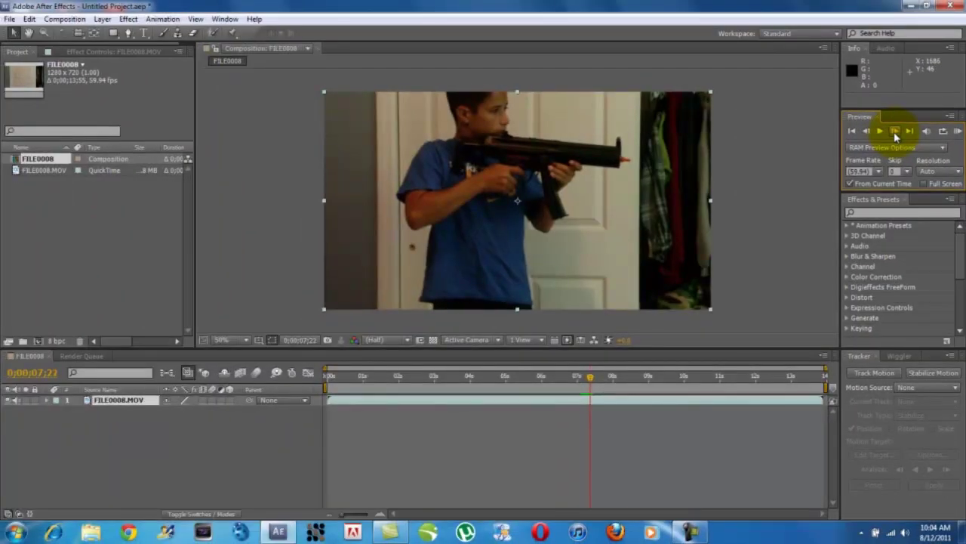
left_click(896, 132)
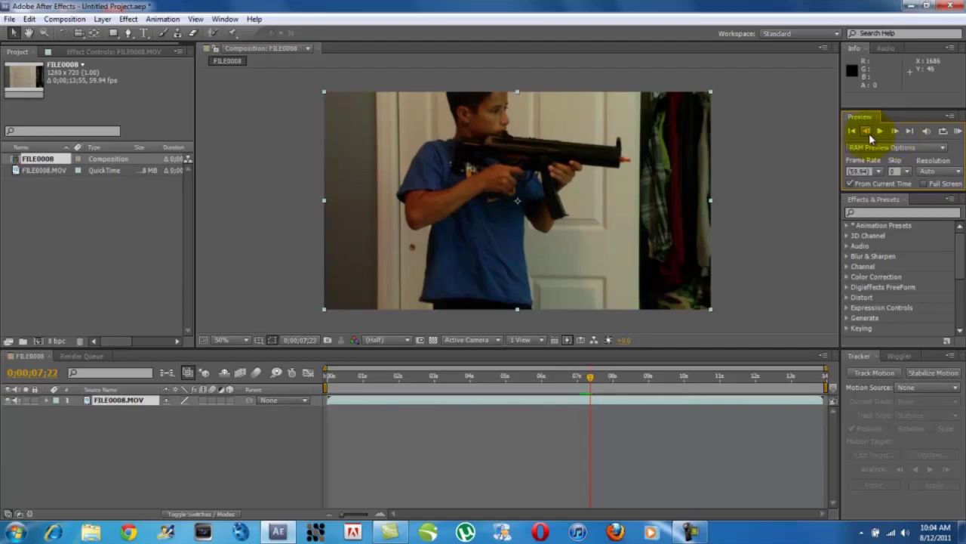
Step: Import Muzzle_Flash_15.mov from Action_Essentials_720p's 11. Muzzle_Flashes folder
left_click(9, 19)
mouse_move(189, 208)
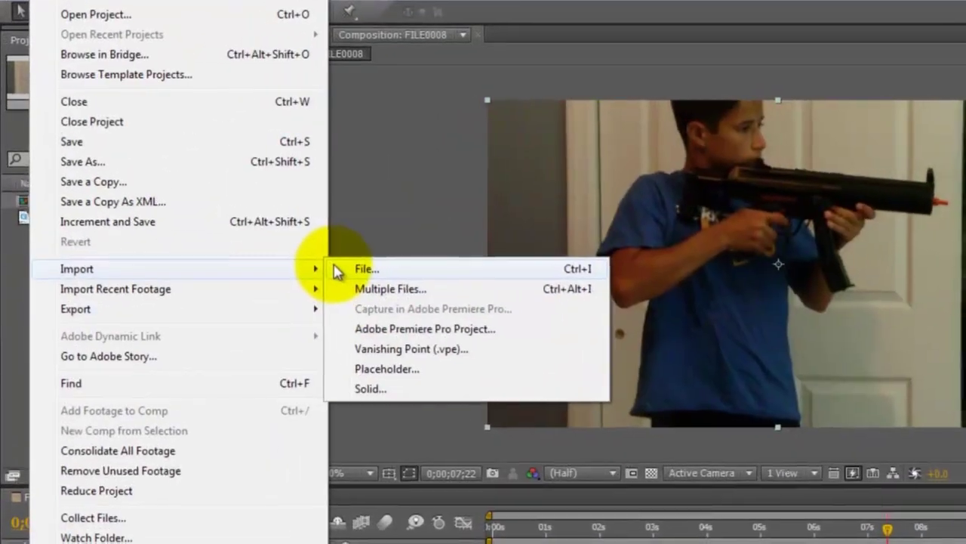
left_click(243, 204)
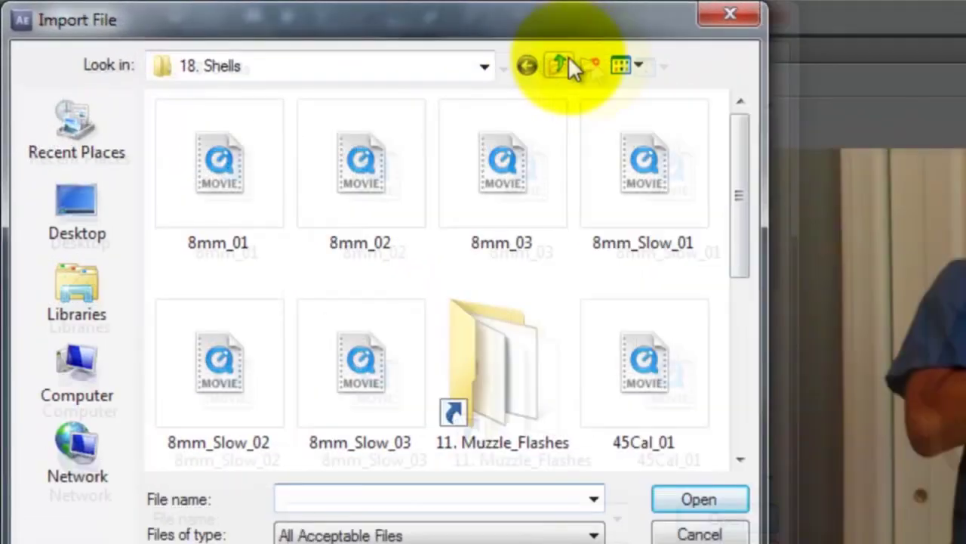
left_click(561, 66)
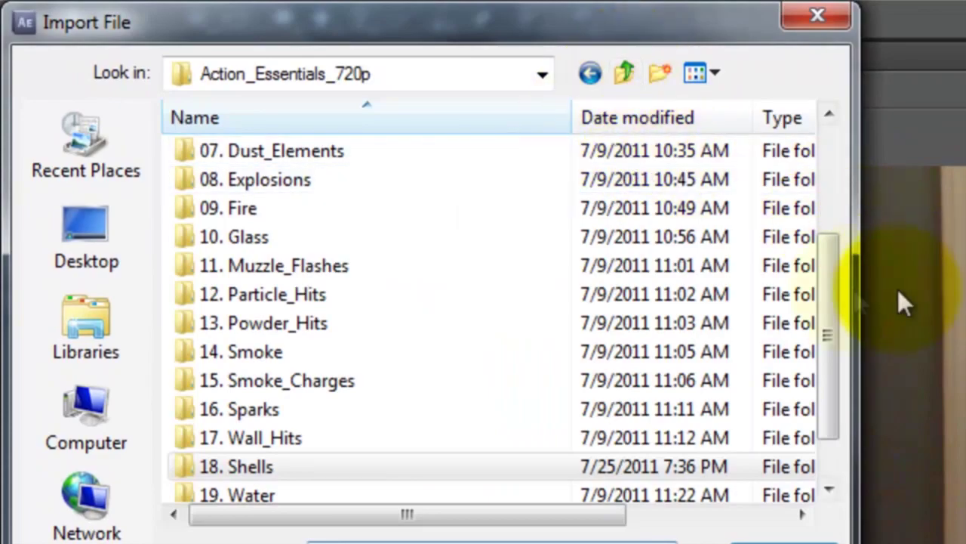
double_click(510, 266)
left_click_drag(833, 164, 838, 295)
double_click(722, 271)
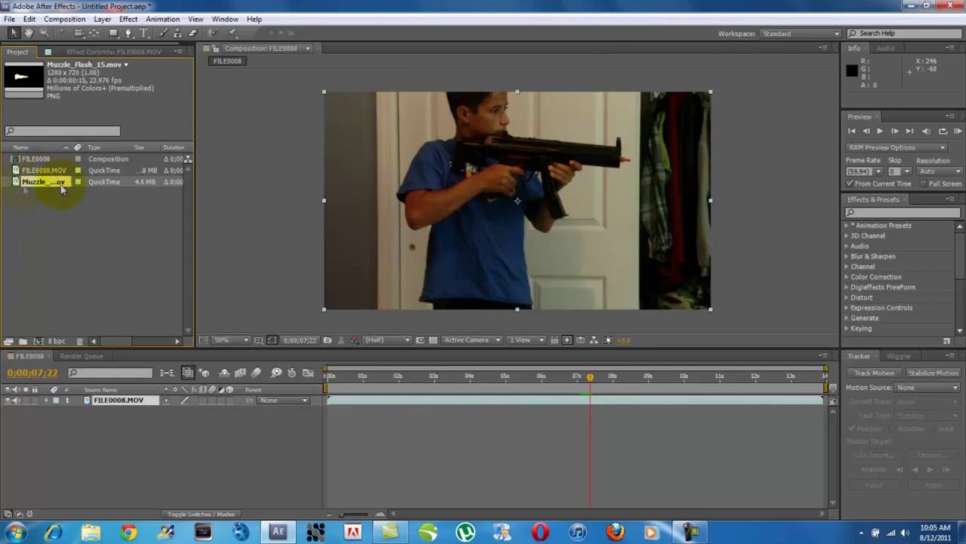
Step: Add Muzzle_Flash_15.mov as layer 1 and slide it to start at 0;00;07;22
mouse_move(39, 187)
left_mouse_down()
mouse_move(123, 201)
mouse_move(194, 373)
mouse_move(189, 403)
mouse_move(291, 410)
mouse_move(519, 406)
mouse_move(567, 395)
mouse_move(628, 227)
mouse_move(502, 191)
mouse_move(520, 201)
left_mouse_up()
left_click(332, 400)
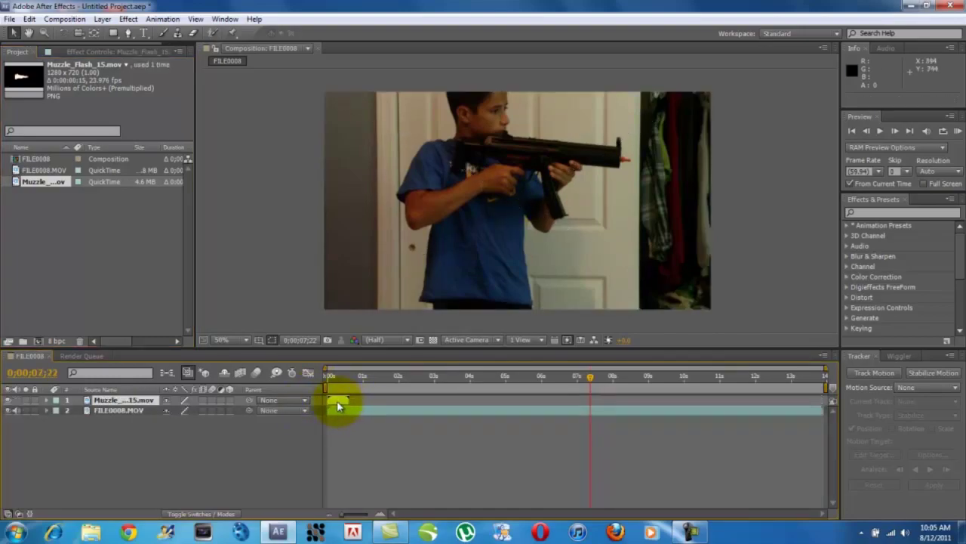
left_click_drag(336, 398, 476, 408)
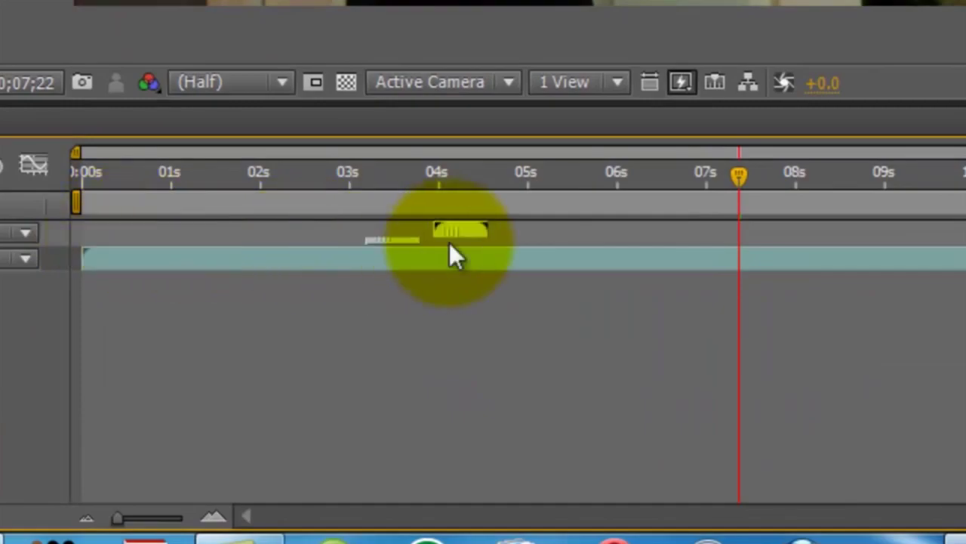
left_click_drag(450, 244, 753, 234)
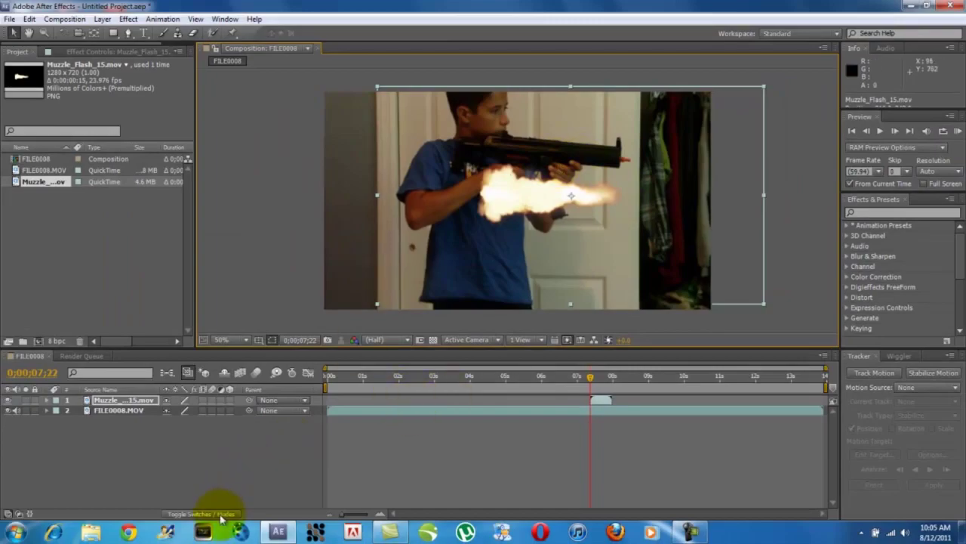
Step: Drag the muzzle flash layer in the viewer onto the toy gun's barrel tip
left_click(223, 515)
left_click(179, 401)
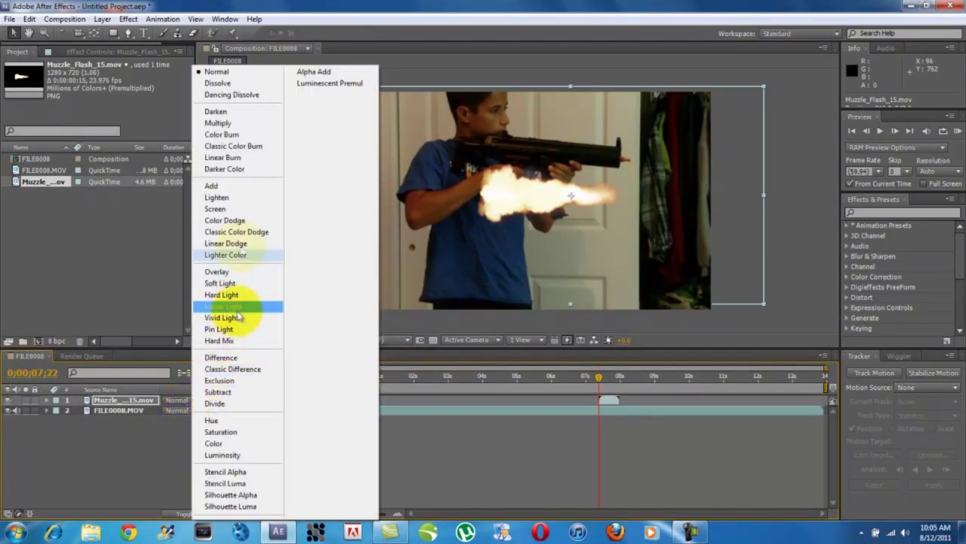
left_click(108, 444)
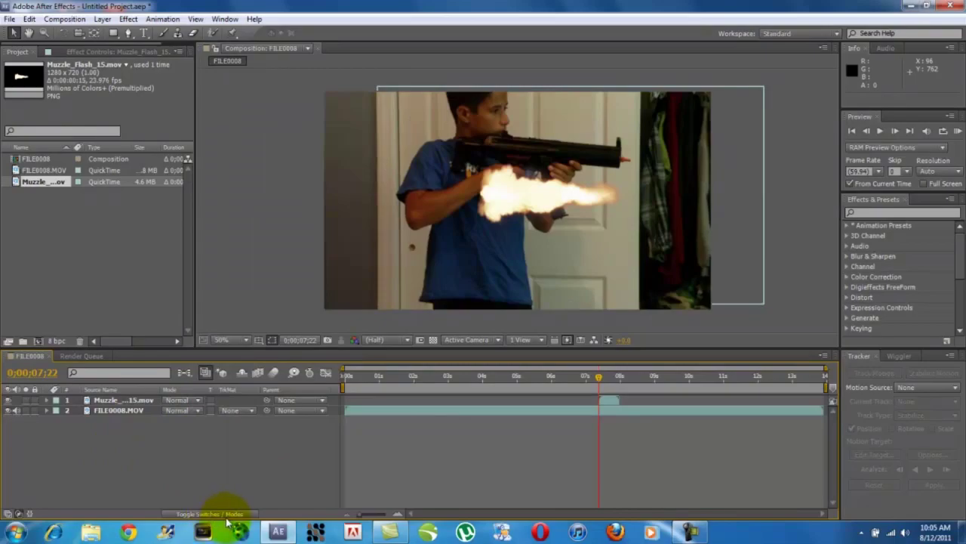
left_click(223, 516)
left_click_drag(547, 200, 647, 167)
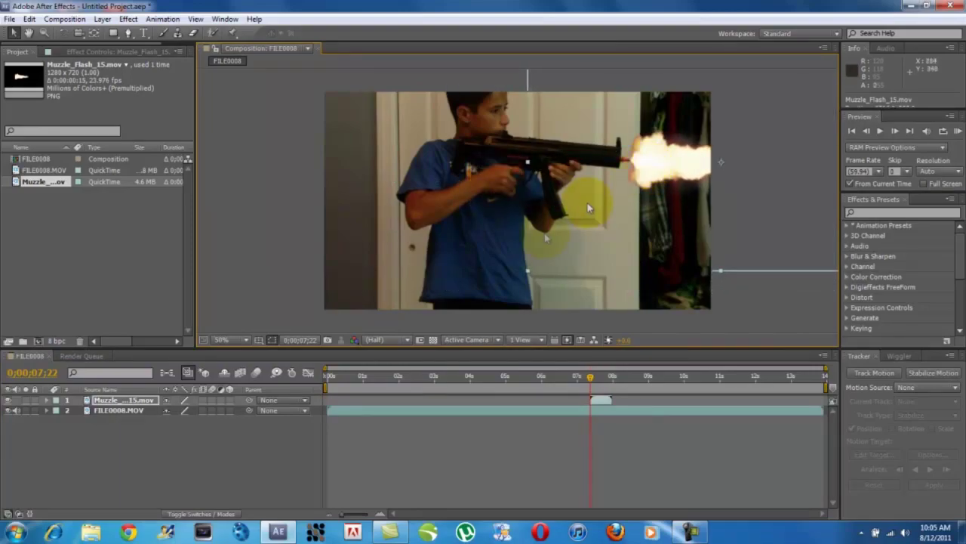
left_click(77, 405)
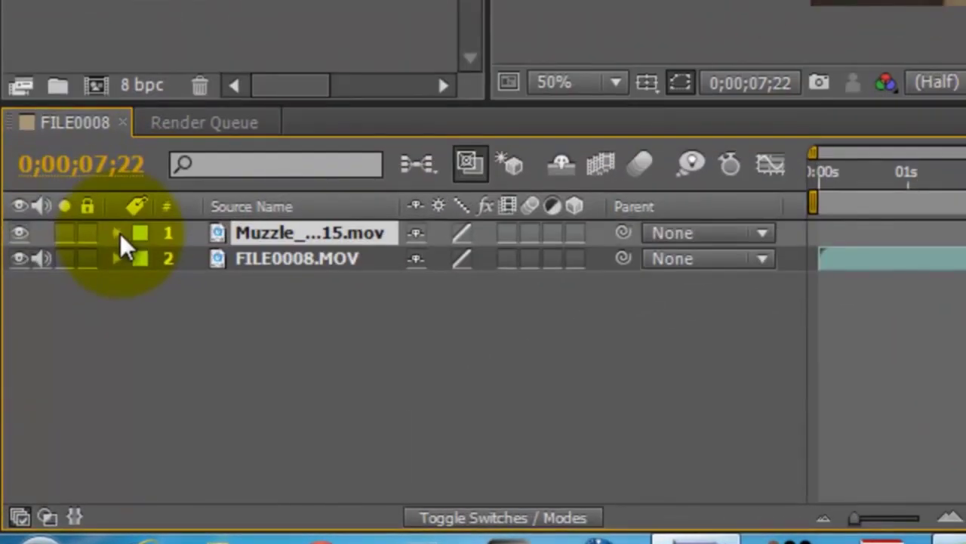
Step: Set the flash's transform to 97% scale, +3° rotation and position 1310, 248
left_click(49, 400)
left_click(143, 258)
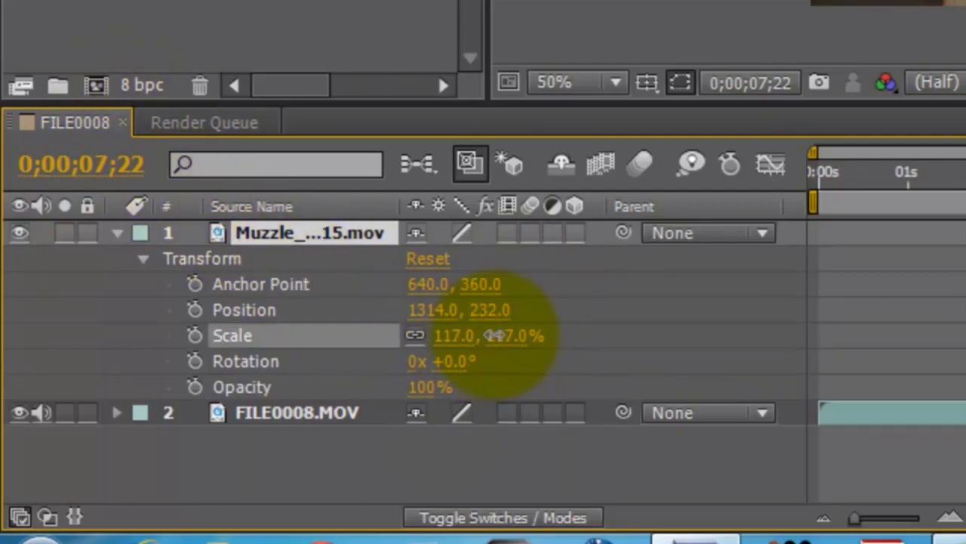
left_click_drag(495, 336, 461, 361)
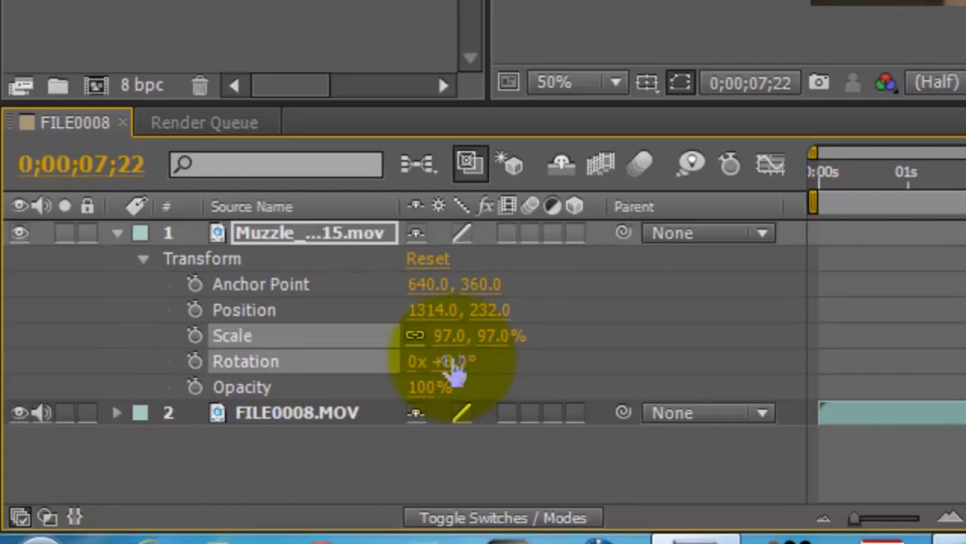
left_click_drag(453, 367, 444, 366)
left_click_drag(664, 160, 662, 166)
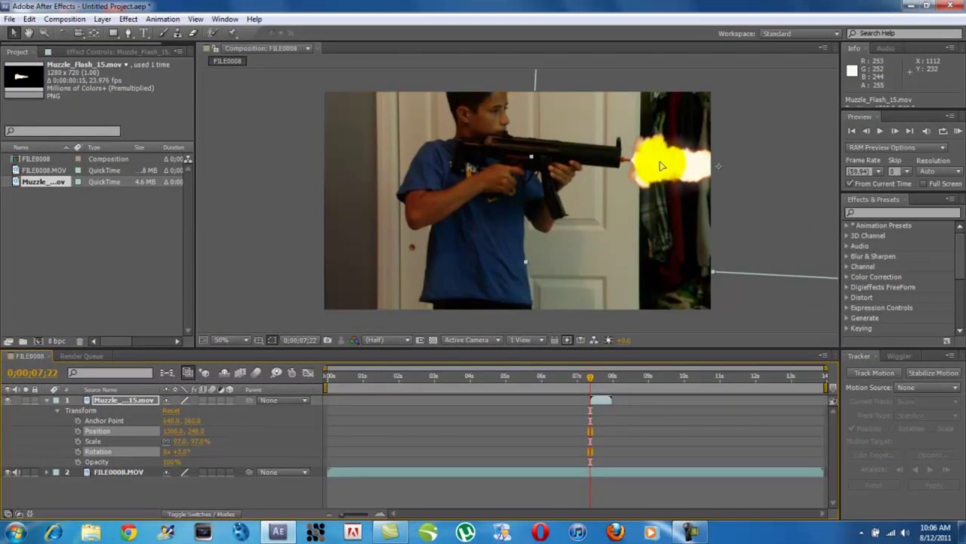
left_click(55, 387)
left_click(48, 401)
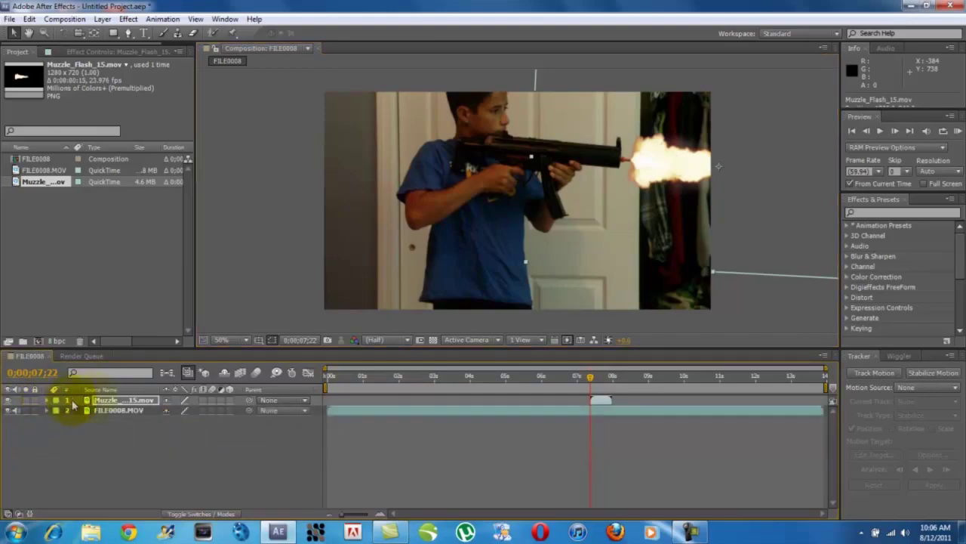
Step: Rescale the muzzle flash to 109% and nudge it back onto the barrel tip
double_click(150, 403)
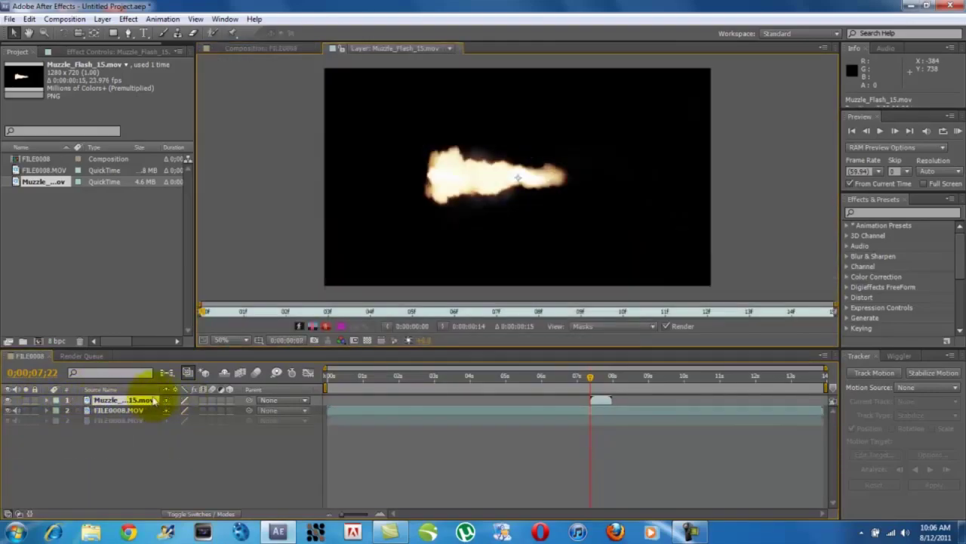
key("r")
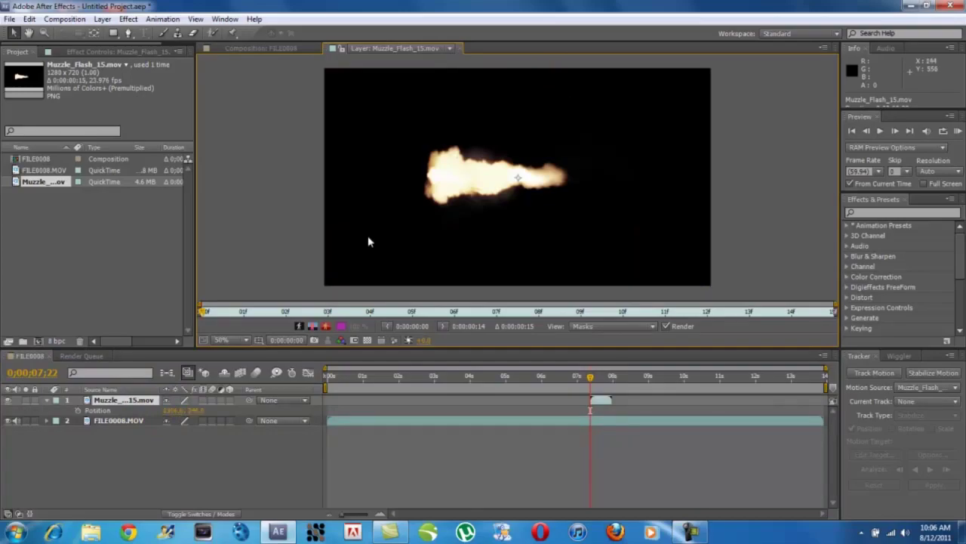
key("s")
left_click(460, 48)
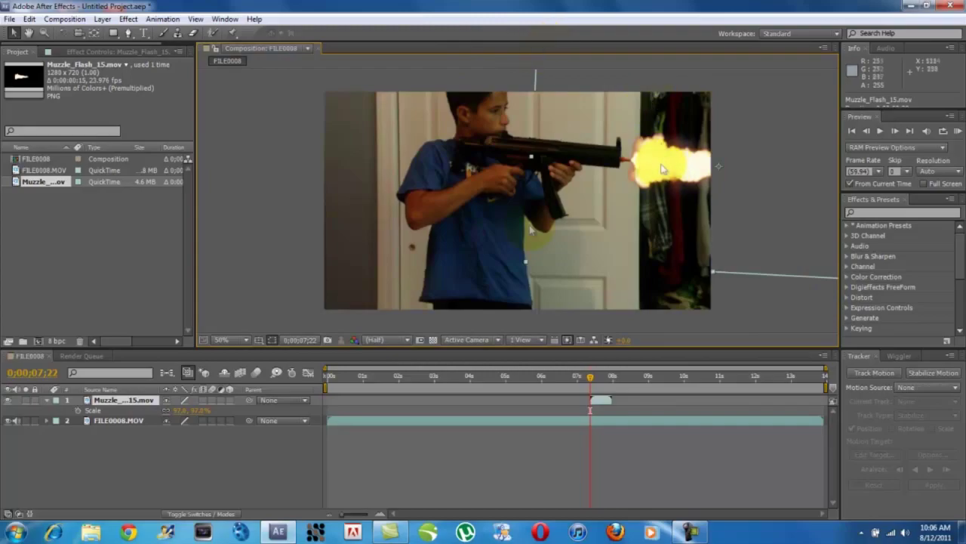
left_click_drag(194, 413, 201, 405)
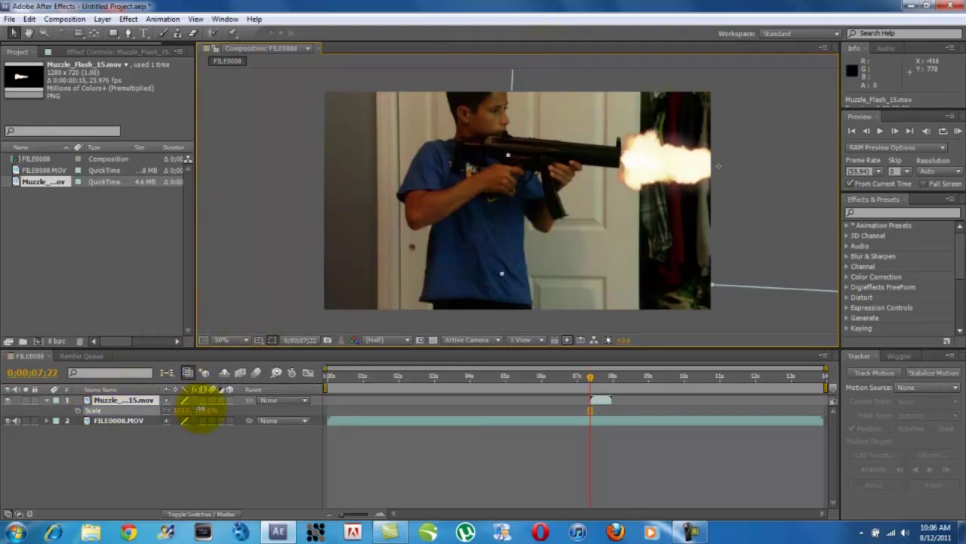
left_click_drag(660, 169, 660, 171)
left_click(402, 355)
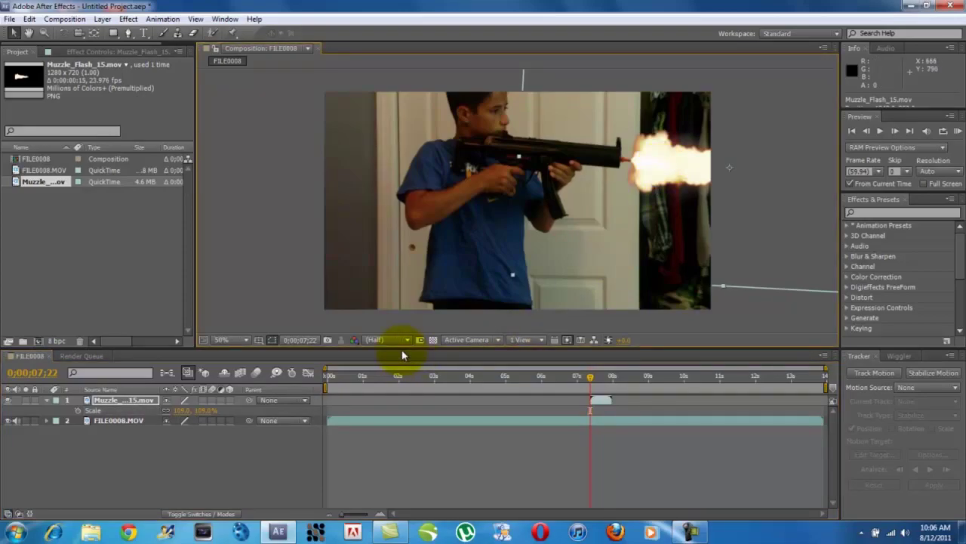
left_click(47, 402)
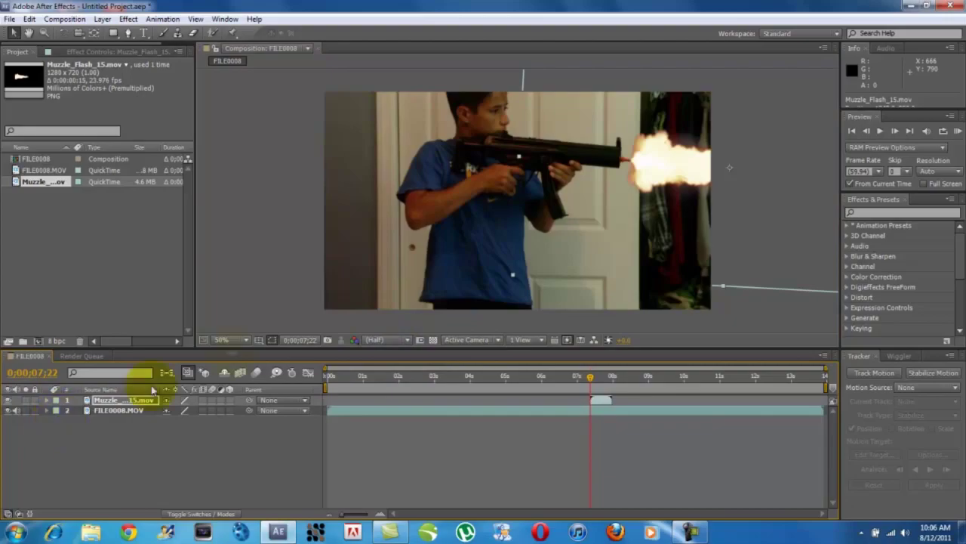
Step: Find Levels by searching 'lev', apply it to the flash layer, and set Output Black to 76.0
left_click(897, 213)
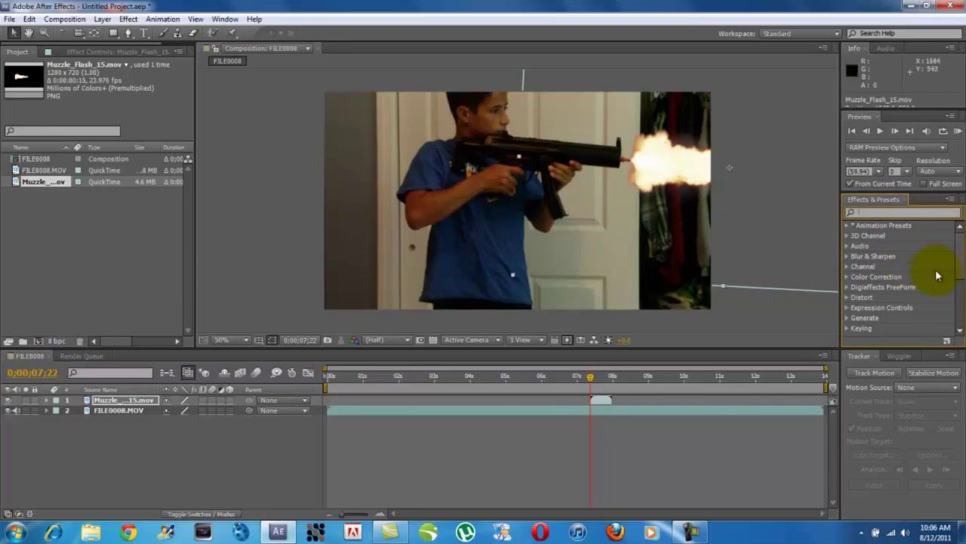
type("levels")
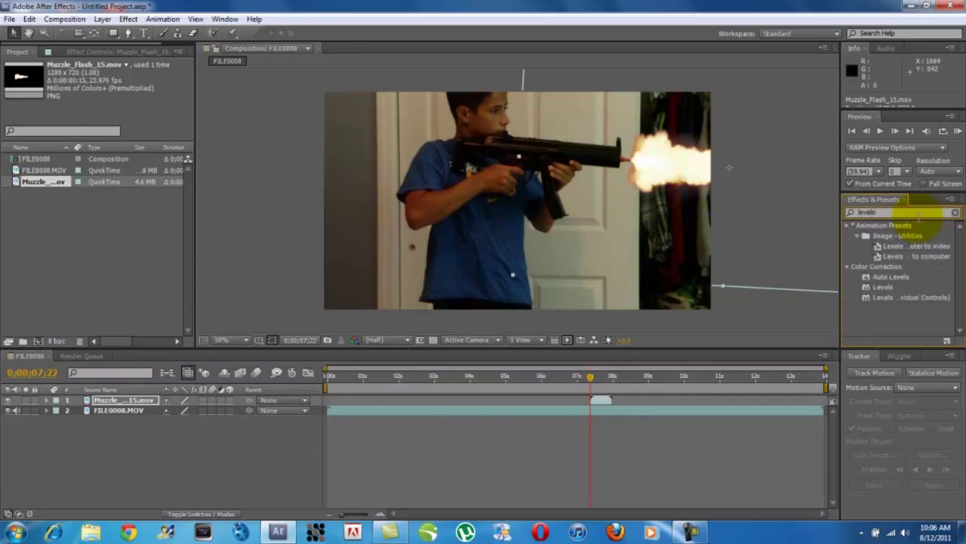
left_click_drag(882, 287, 606, 403)
left_click_drag(37, 161, 83, 160)
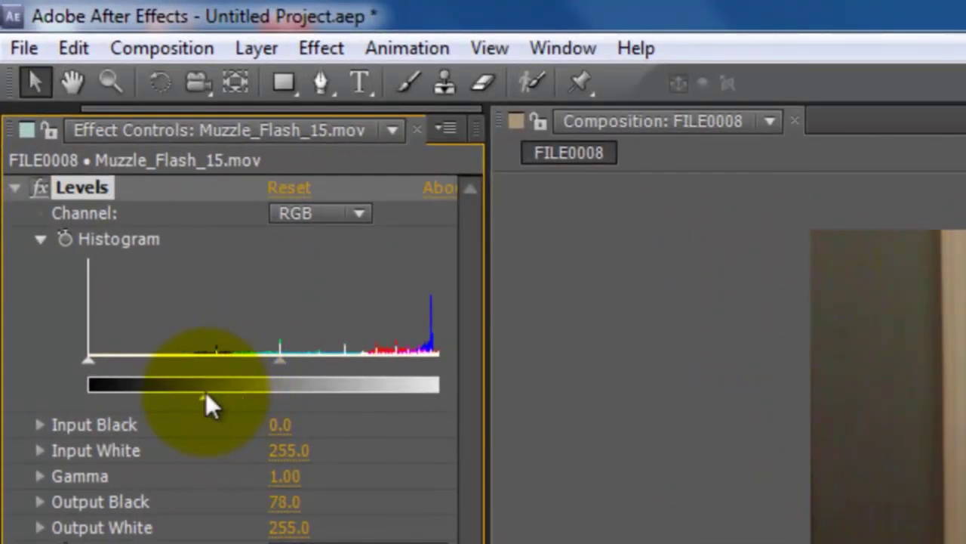
mouse_move(205, 393)
left_mouse_down()
mouse_move(215, 395)
mouse_move(203, 396)
left_mouse_up()
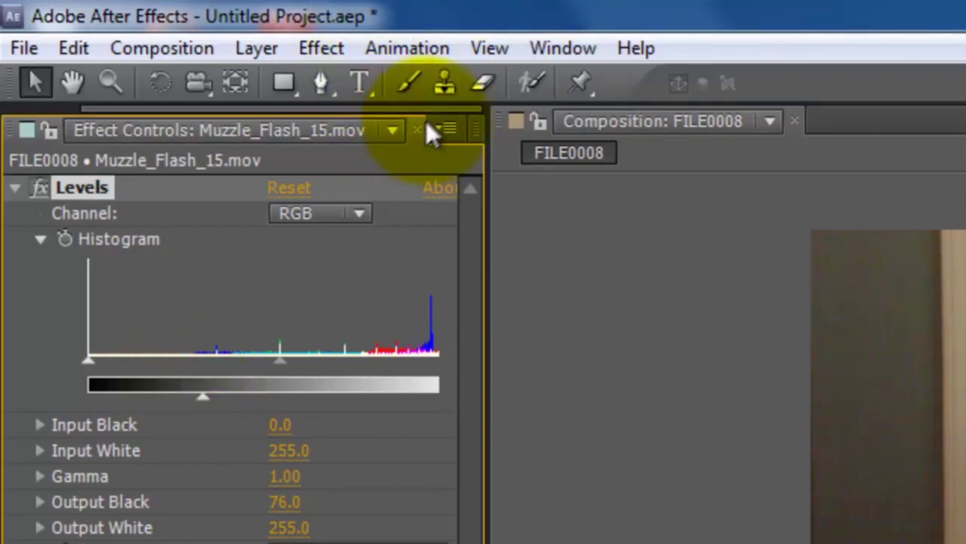
left_click_drag(434, 106, 145, 105)
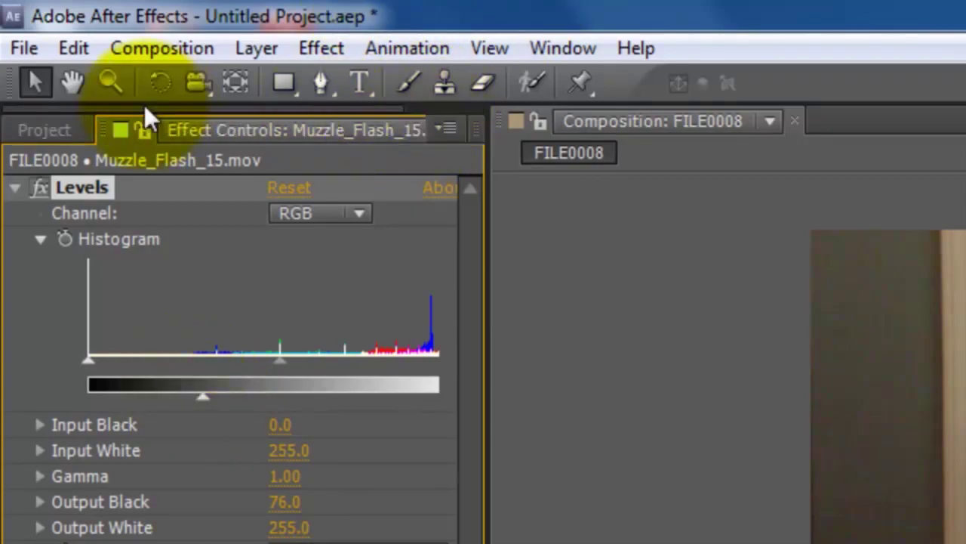
left_click(25, 123)
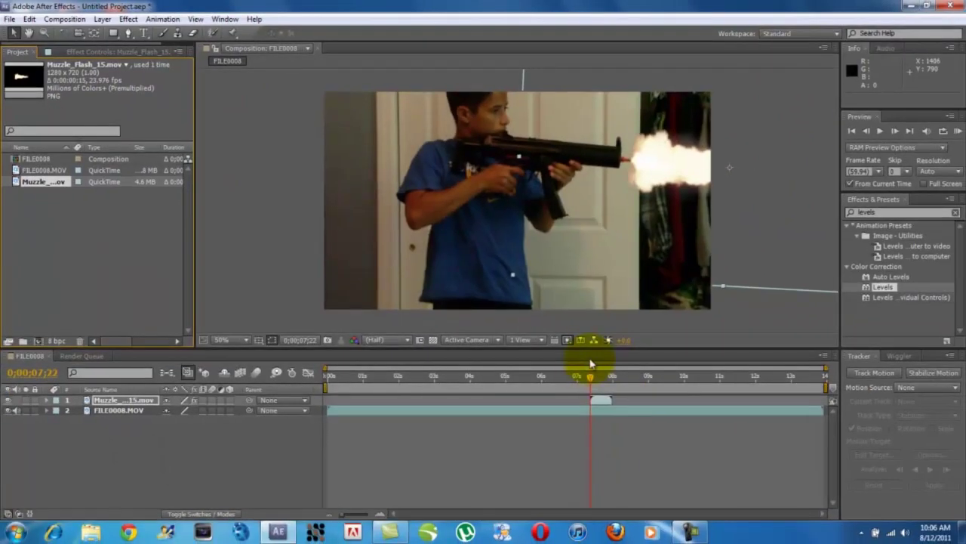
Step: Step forward to the frame showing the flash and duplicate the muzzle flash layer
left_click_drag(591, 370, 591, 384)
left_click(895, 132)
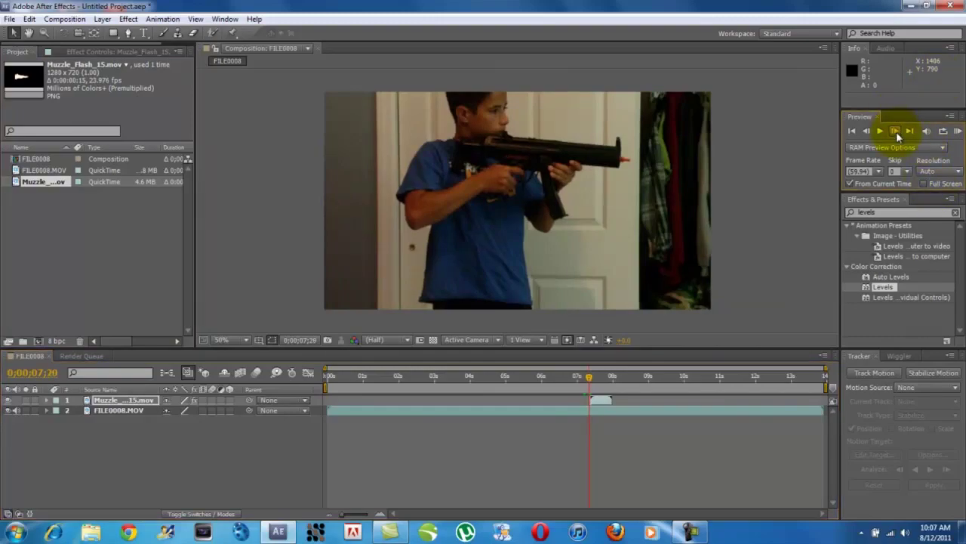
left_click(896, 131)
left_click(896, 132)
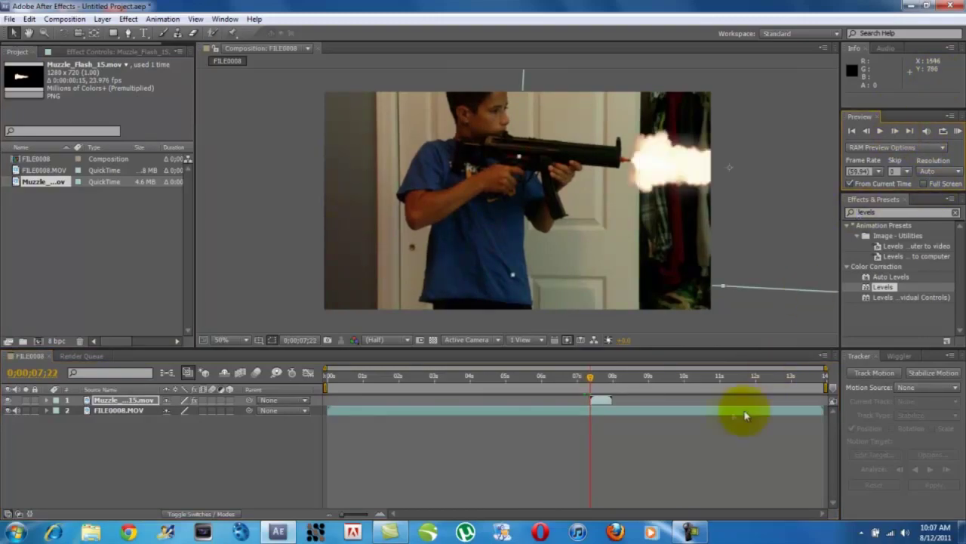
left_click(604, 400)
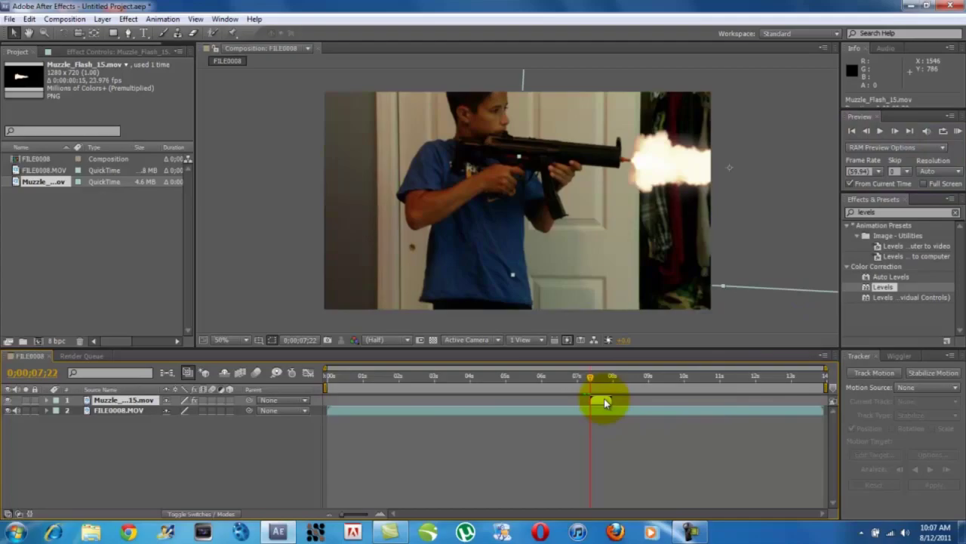
key("ctrl+d")
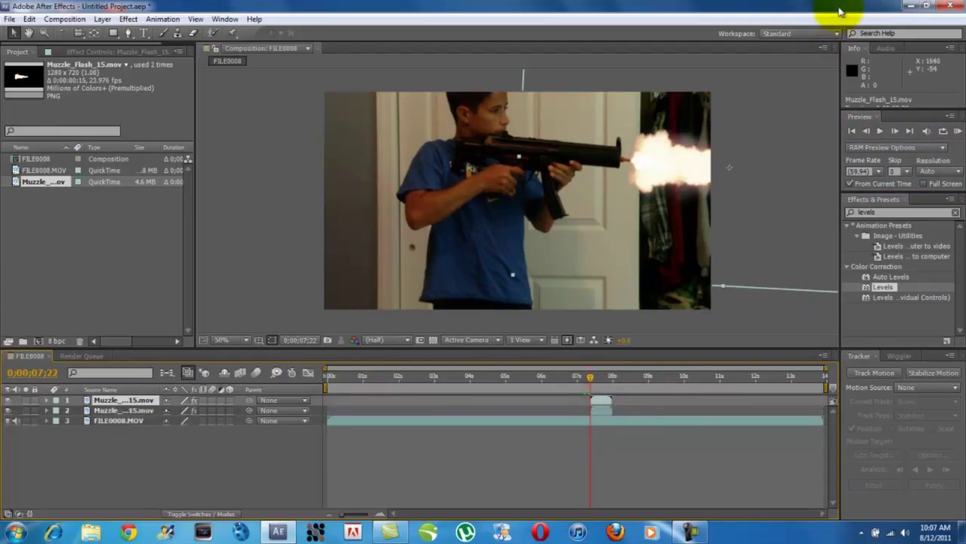
Step: Add Gaussian Blur to the top flash copy with a high Blurriness for a glow
double_click(864, 212)
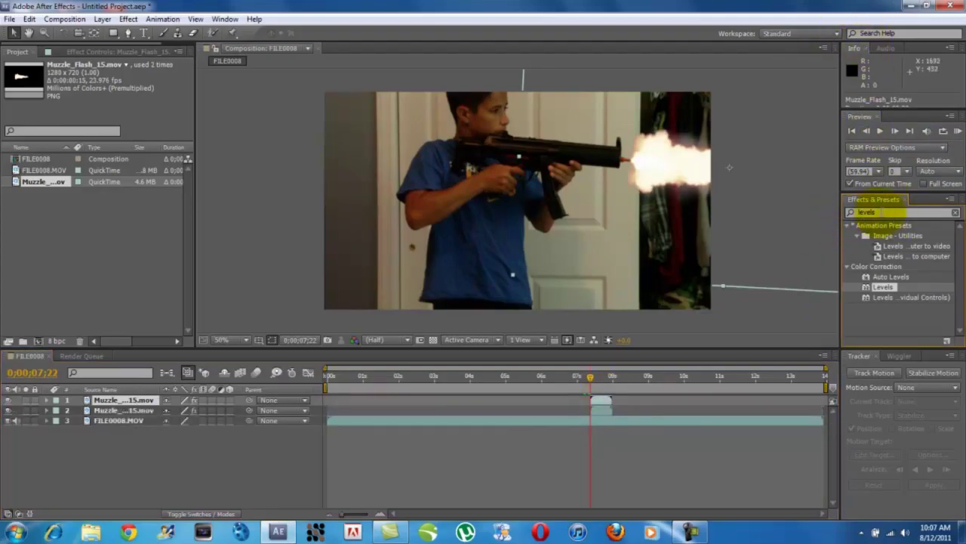
type("gau")
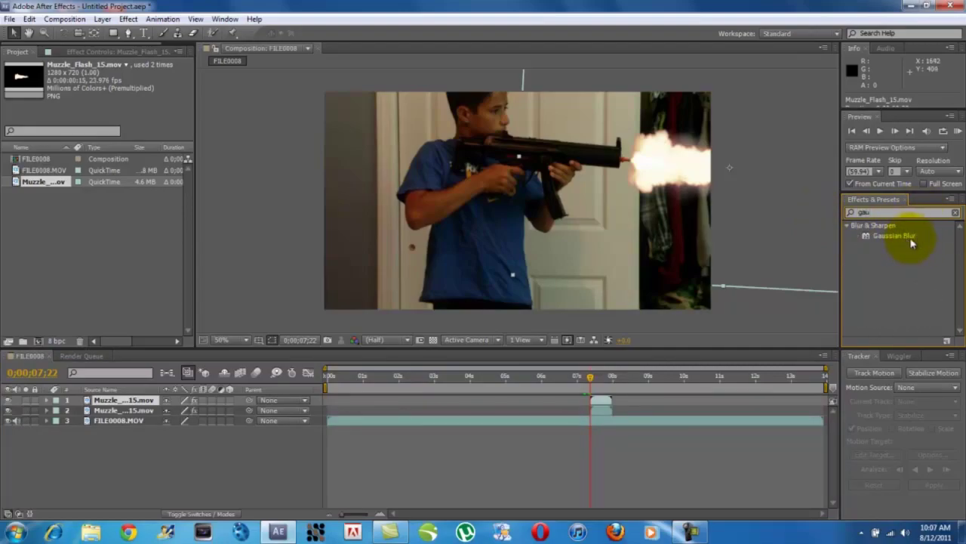
left_click_drag(908, 238, 611, 404)
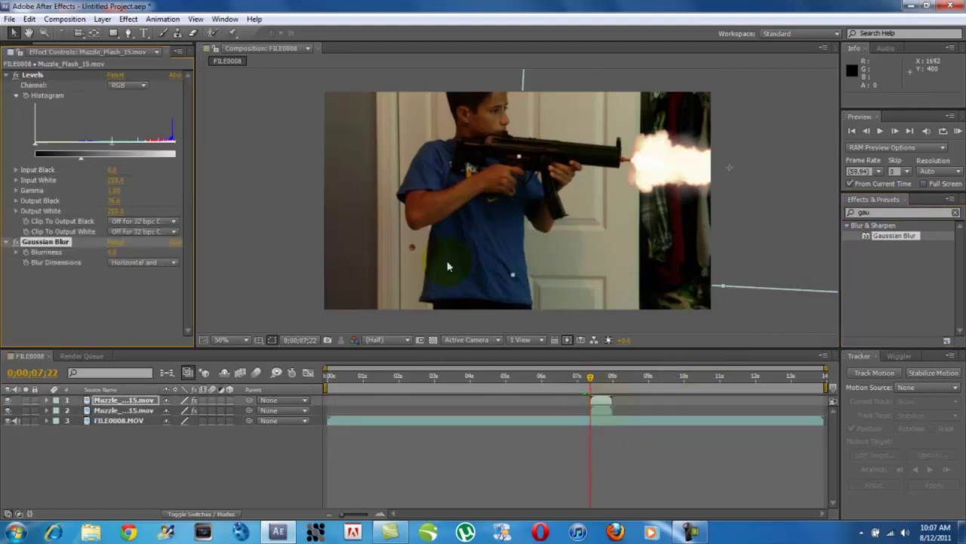
left_click(111, 251)
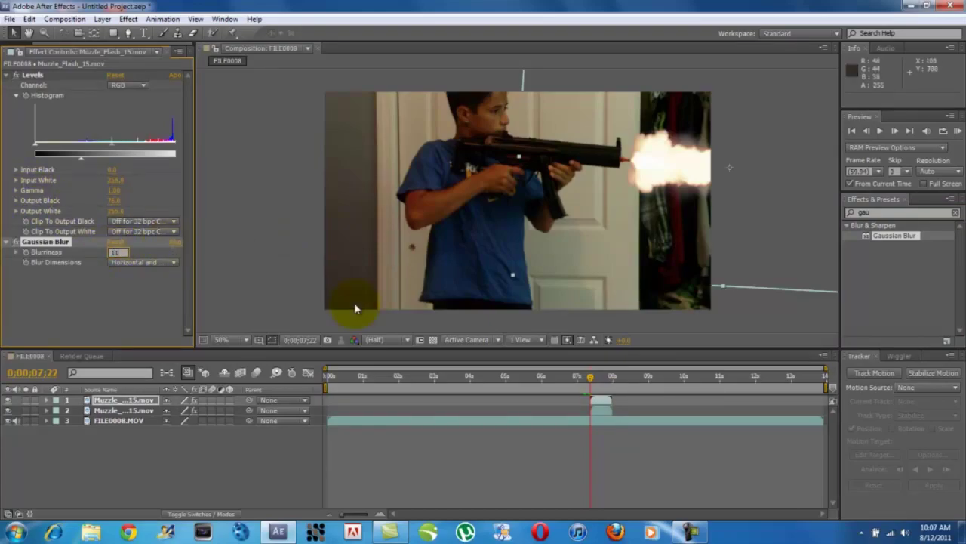
left_click(139, 301)
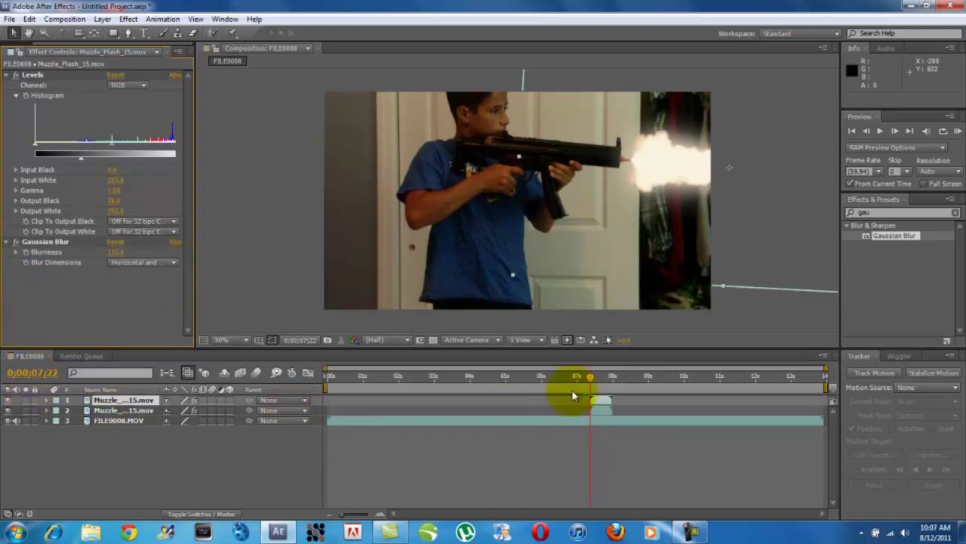
left_click(70, 35)
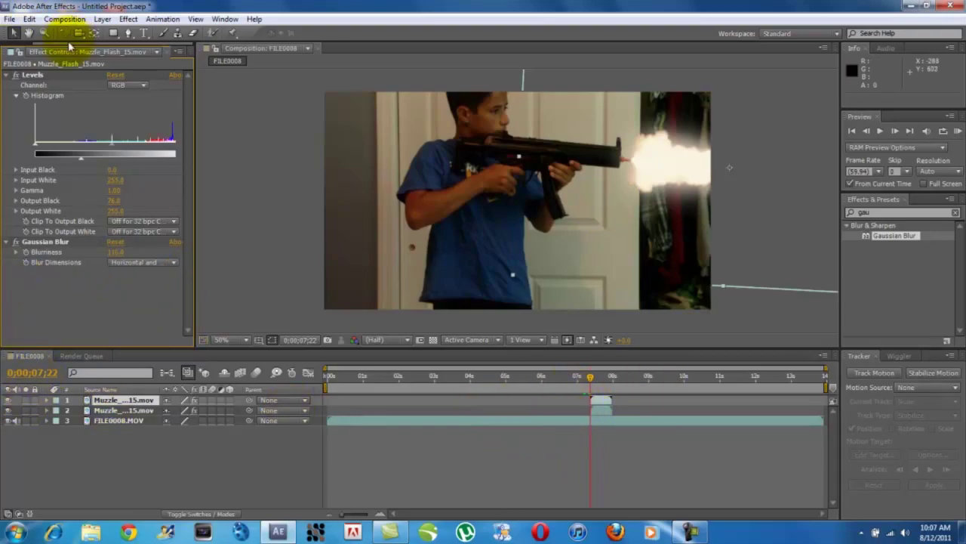
left_click(21, 52)
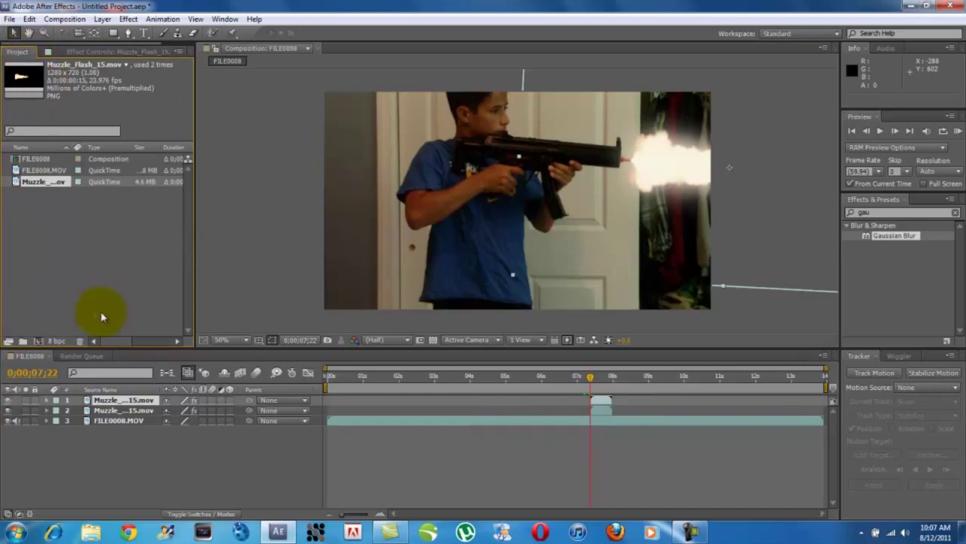
left_click(83, 196)
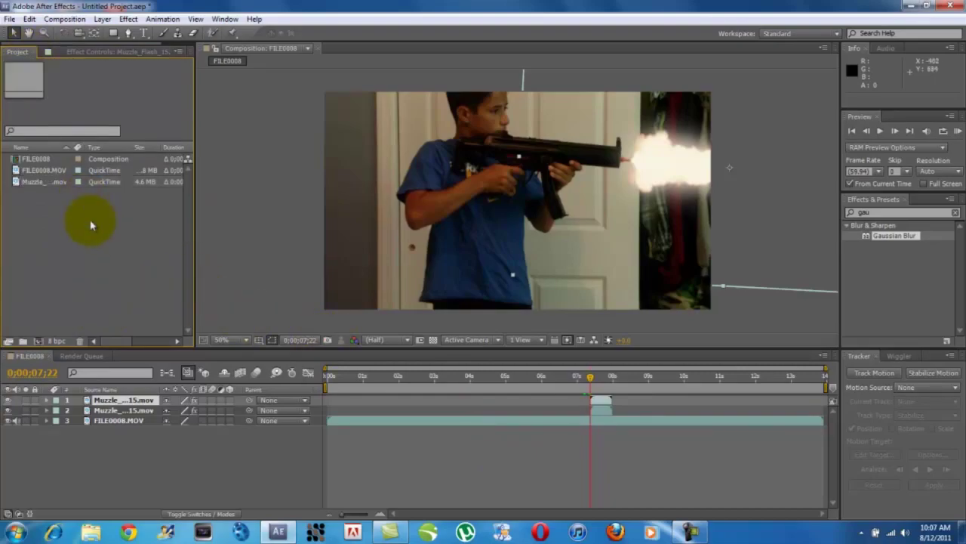
left_click(9, 19)
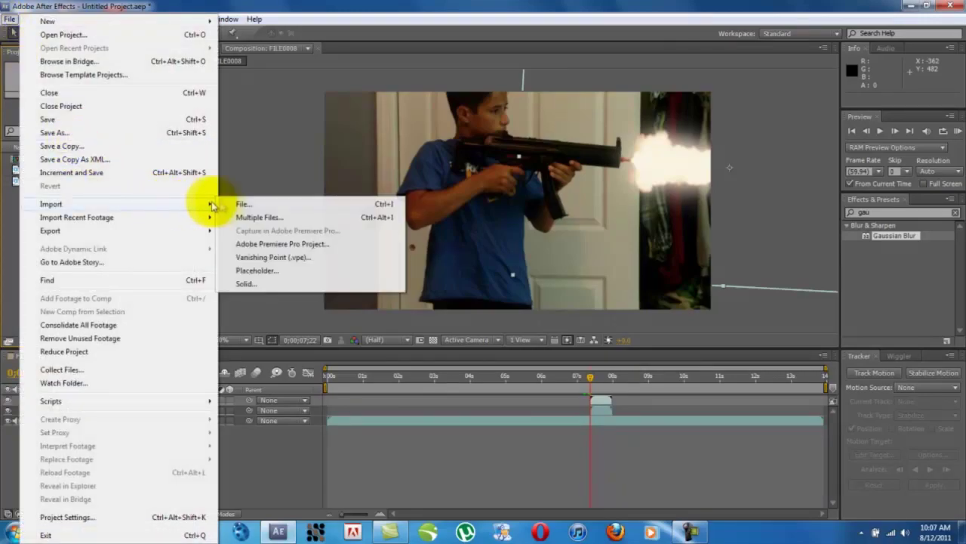
Step: Import the Suppressed_Fire_03.mov clip from the muzzle flashes folder
left_click(228, 204)
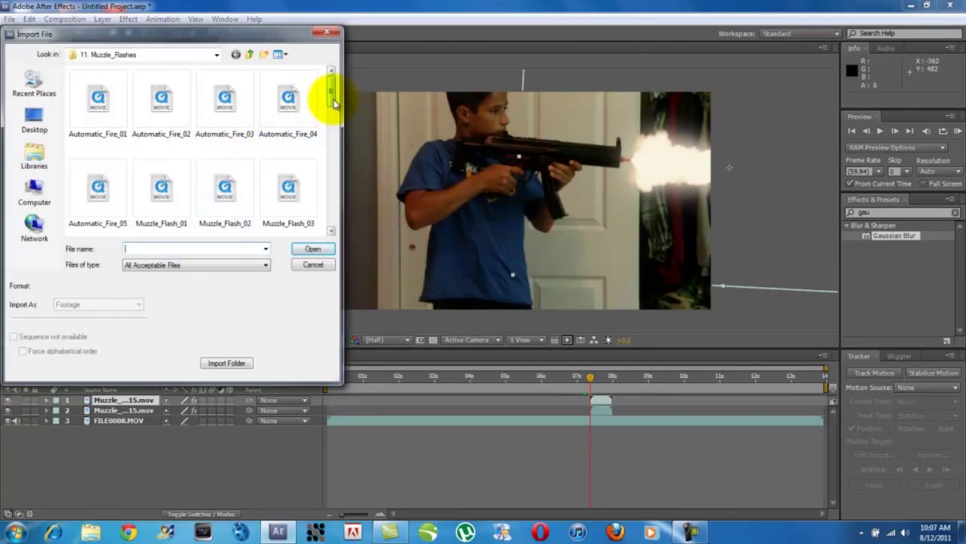
left_click_drag(334, 104, 325, 226)
left_click(281, 189)
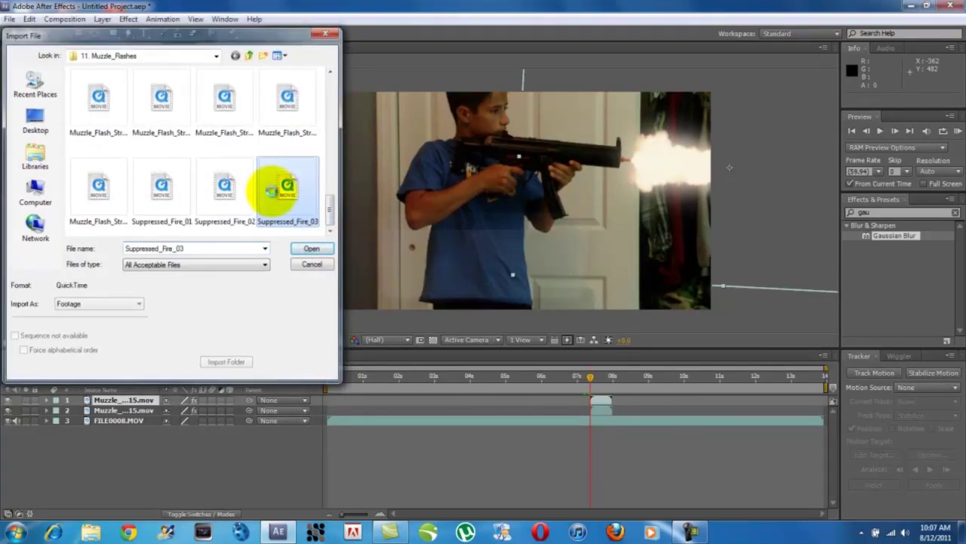
double_click(281, 189)
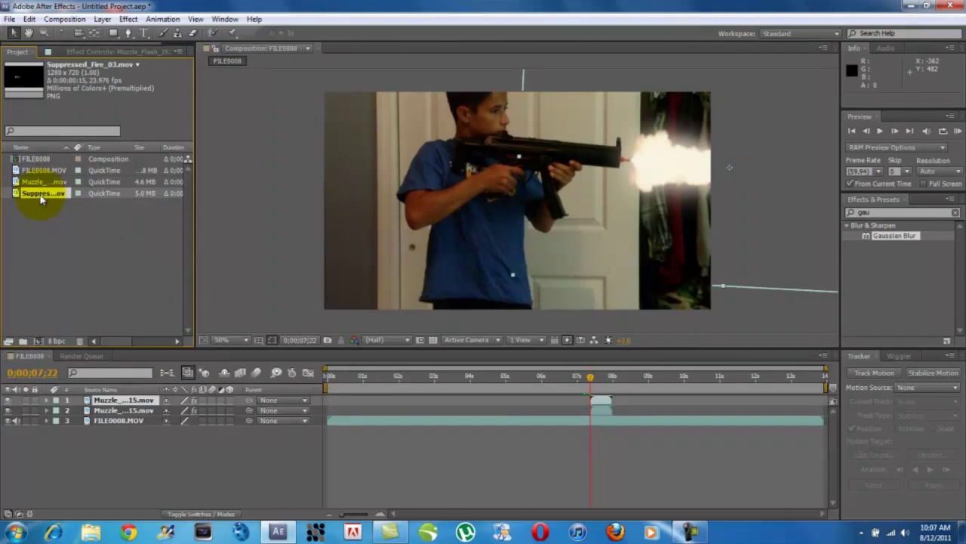
Step: Begin dragging Suppressed_Fire_03 from the Project panel into the composition
mouse_move(42, 199)
left_mouse_down()
mouse_move(108, 209)
mouse_move(301, 319)
mouse_move(43, 196)
left_mouse_up()
left_click(60, 264)
left_click_drag(40, 199, 594, 420)
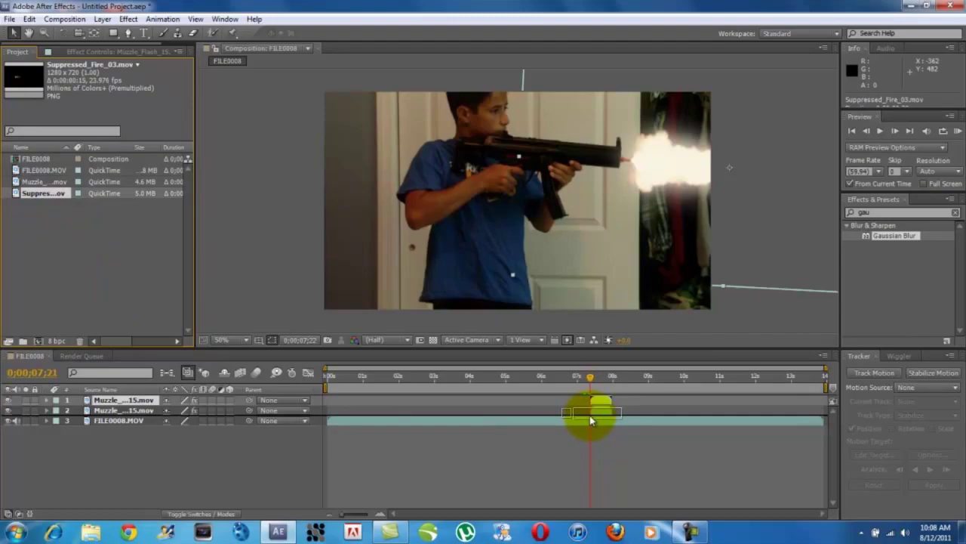
Step: Add Suppressed_Fire_03.mov at the firing frame, move it onto the barrel and rotate it along the gun
left_click_drag(592, 419, 592, 420)
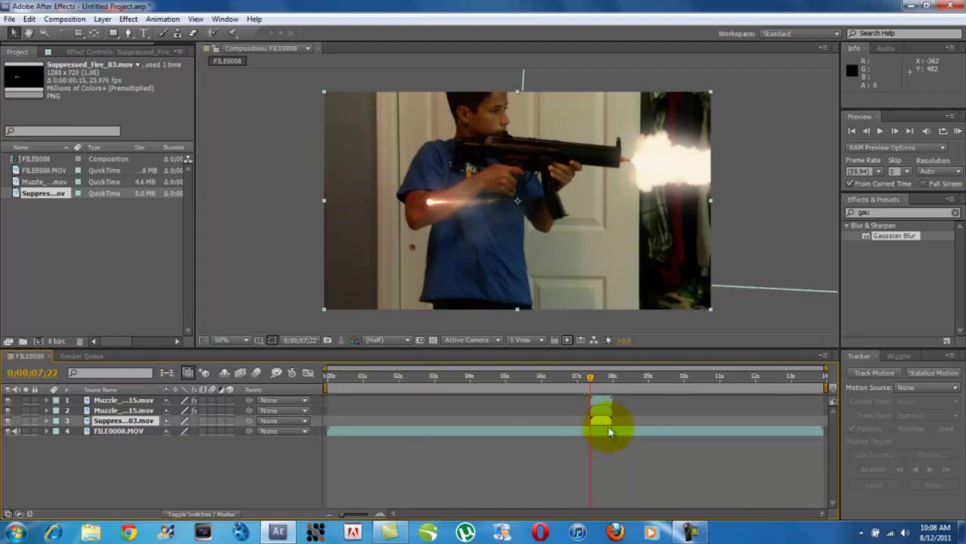
left_click_drag(442, 216, 562, 157)
key("alt+shift+r")
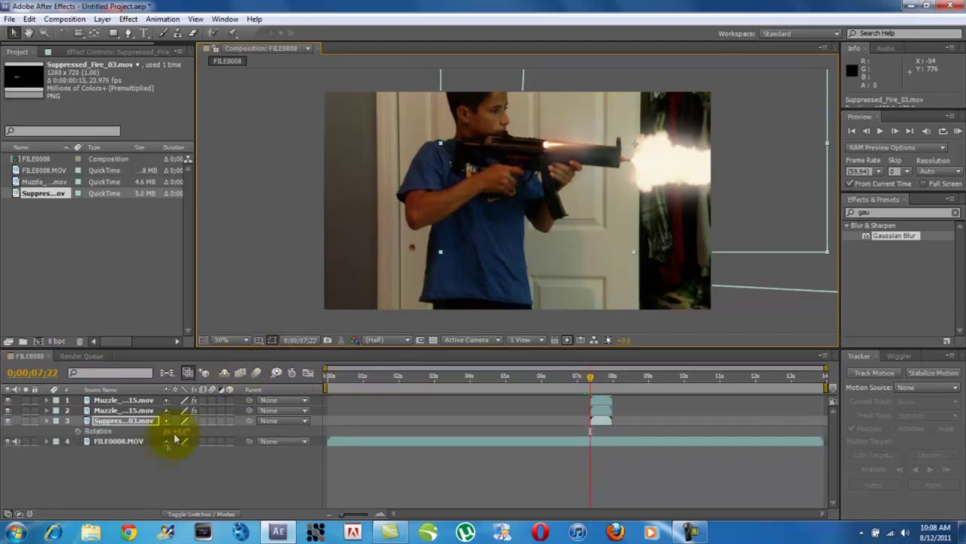
left_click_drag(173, 429, 119, 479)
left_click_drag(628, 110, 481, 180)
Step: Scale the flash to about 44%, nudge it right, and fine-tune its rotation to -172°
key("s")
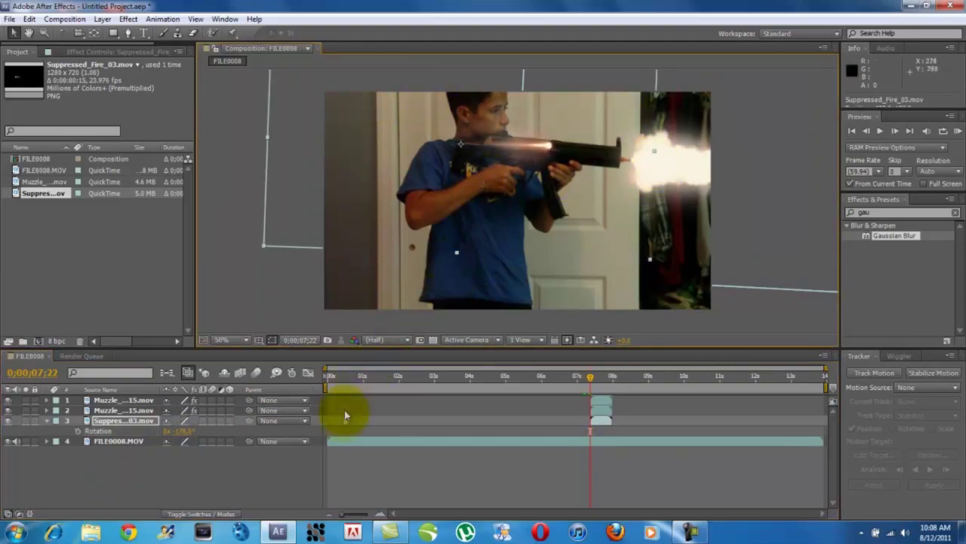
left_click_drag(194, 430, 173, 431)
key("shift+Right")
key("shift+Right")
key("shift+Right")
key("shift+Right")
key("shift+Right")
key("shift+Right")
key("shift+Right")
key("shift+Right")
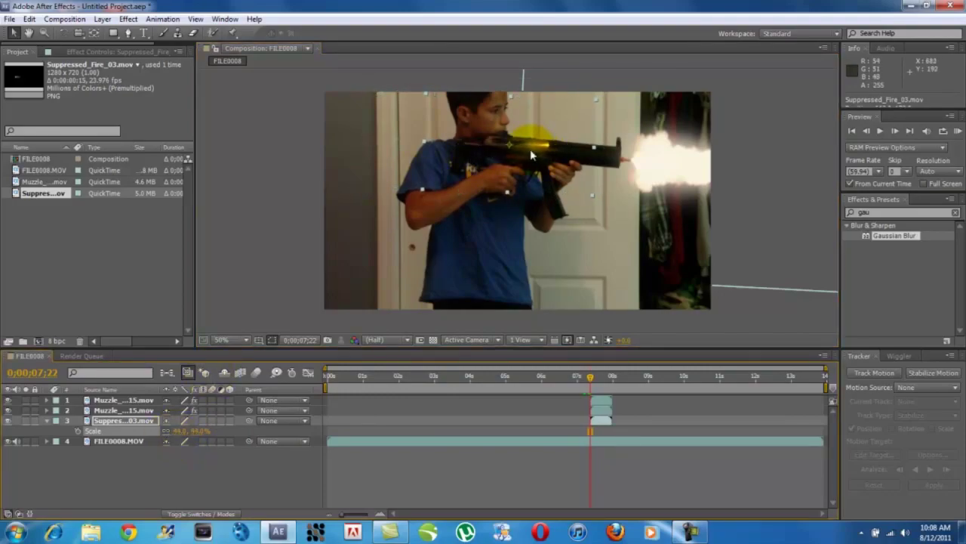
left_click(531, 151)
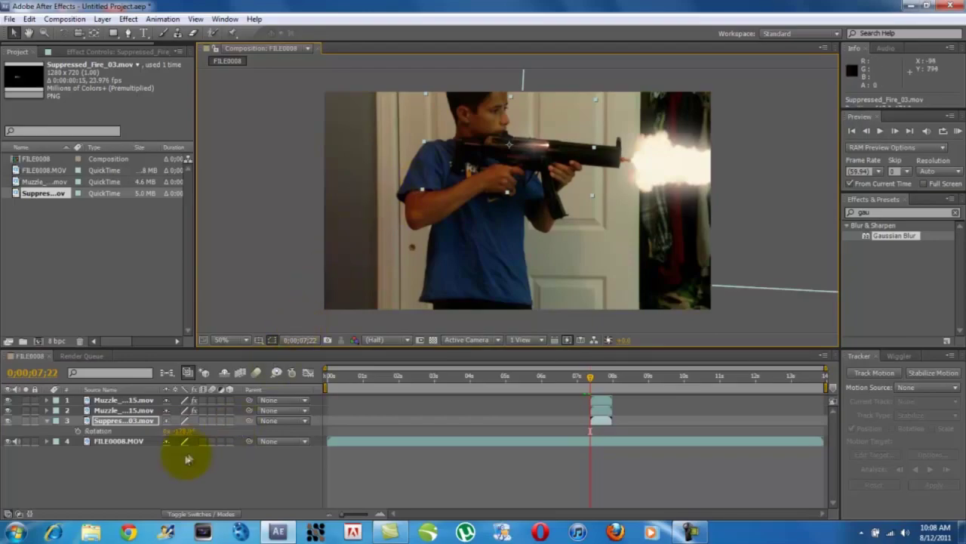
key("r")
left_click_drag(178, 430, 181, 431)
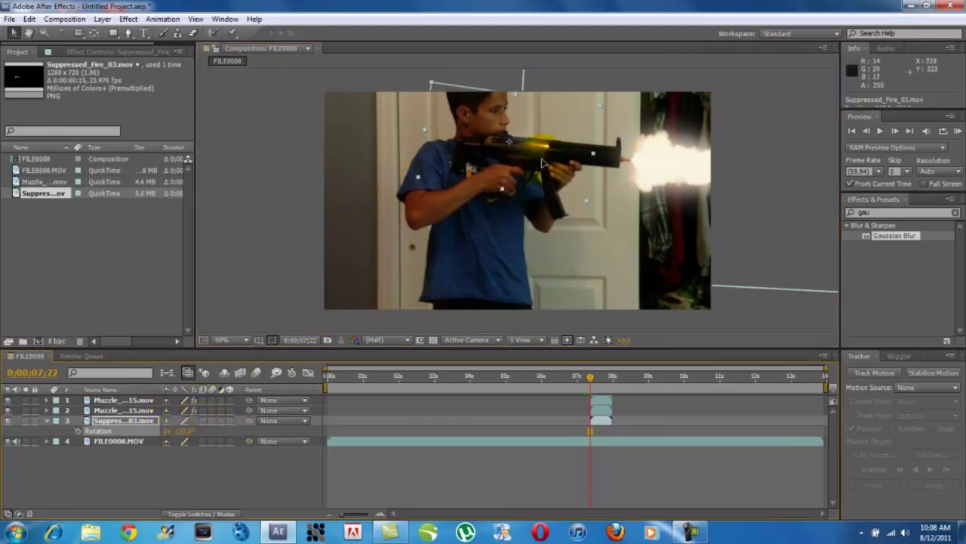
left_click(138, 309)
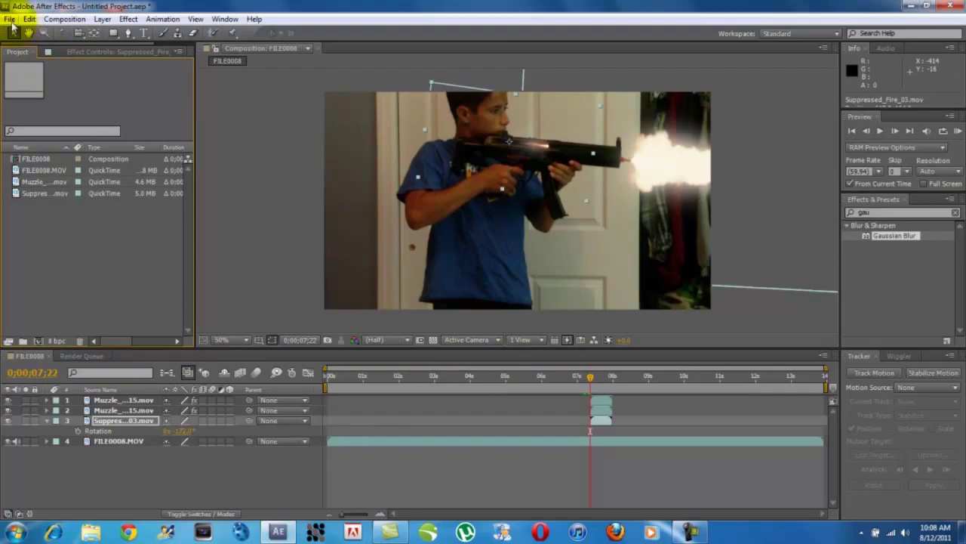
left_click(10, 18)
Step: Import 8mm_01.mov from the 18. Shells folder inside Action_Essentials_720p
mouse_move(205, 211)
left_click(243, 204)
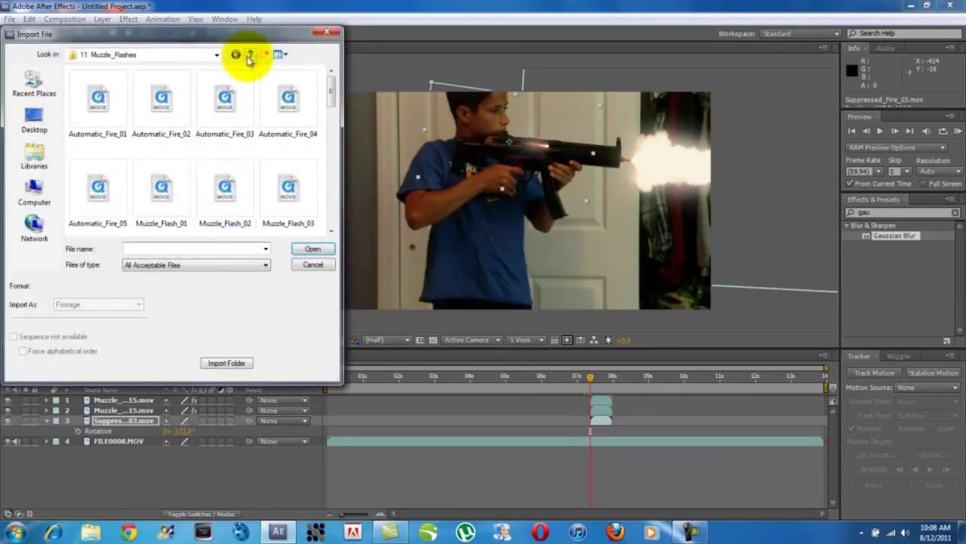
left_click(250, 55)
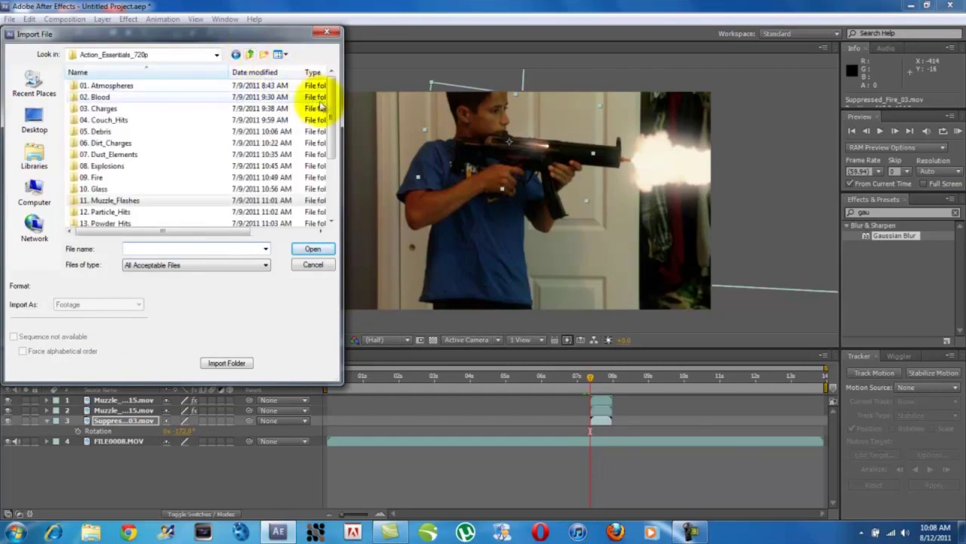
left_click_drag(333, 107, 286, 217)
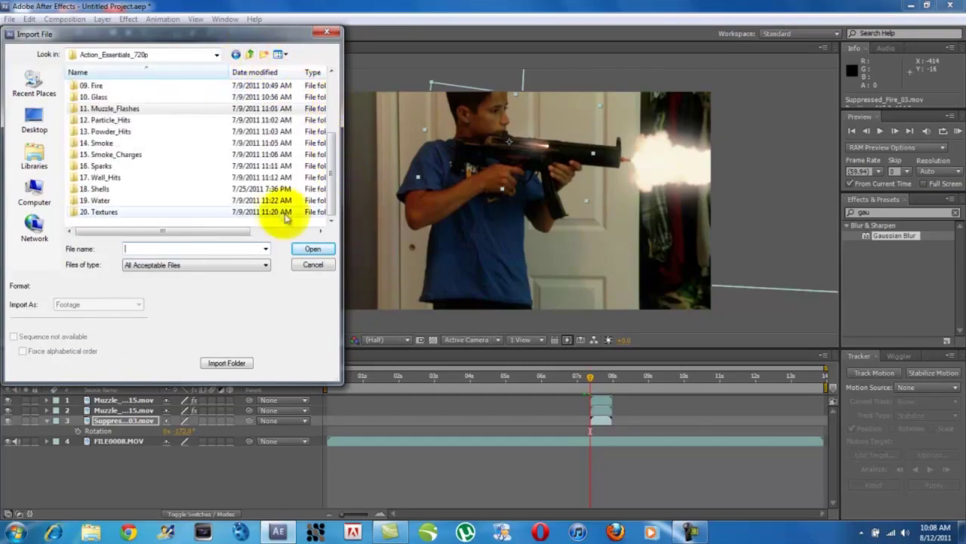
double_click(181, 190)
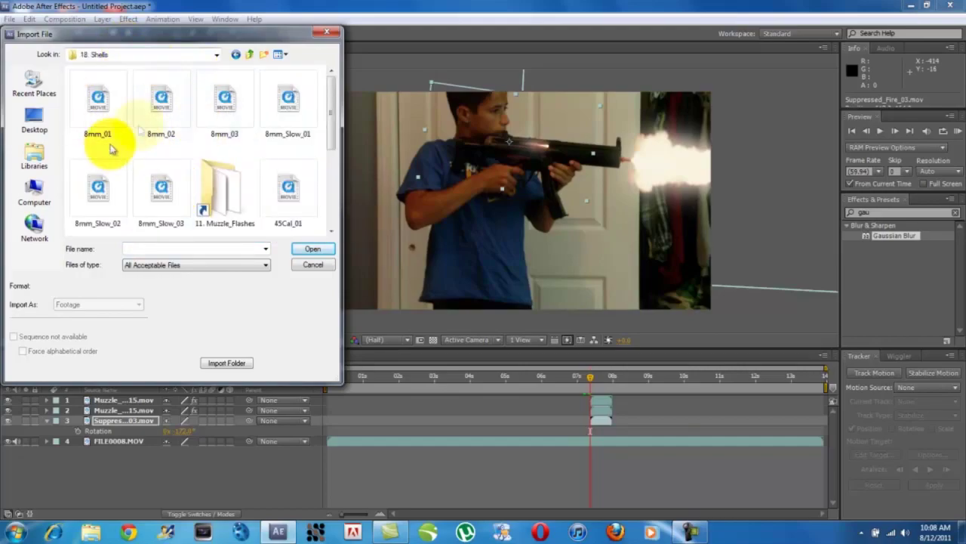
double_click(102, 99)
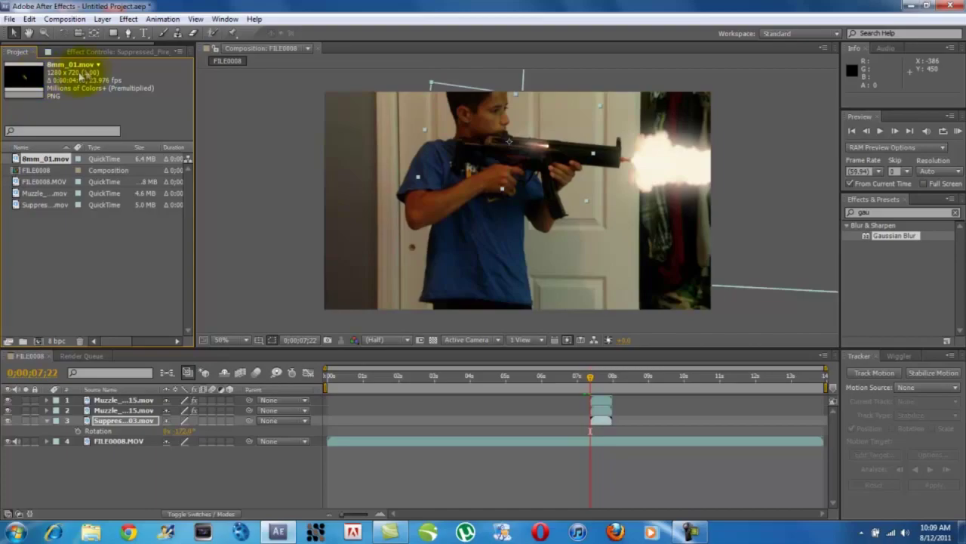
Step: Place 8mm_01.mov at the playhead as layer 4, scaled to 17% and positioned over the gun
left_click(47, 425)
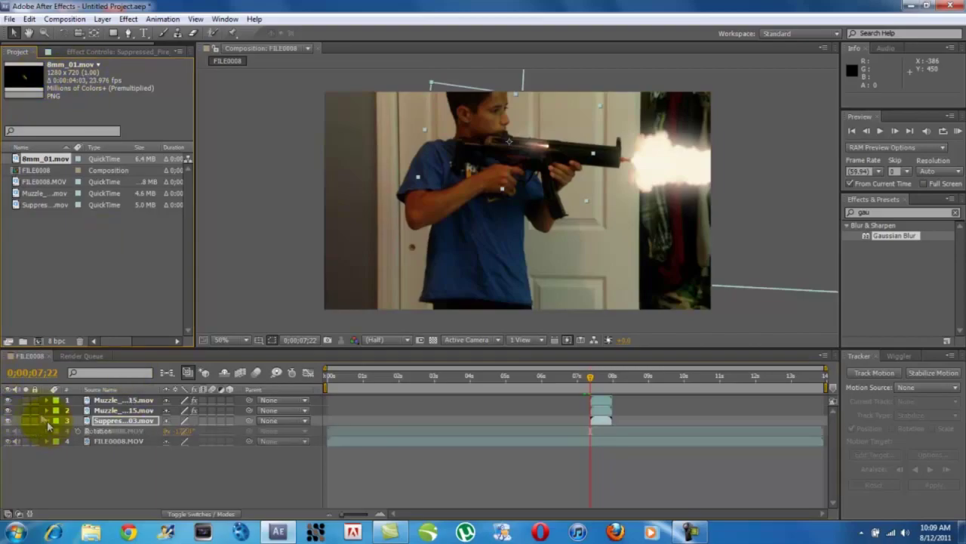
left_click_drag(40, 160, 602, 432)
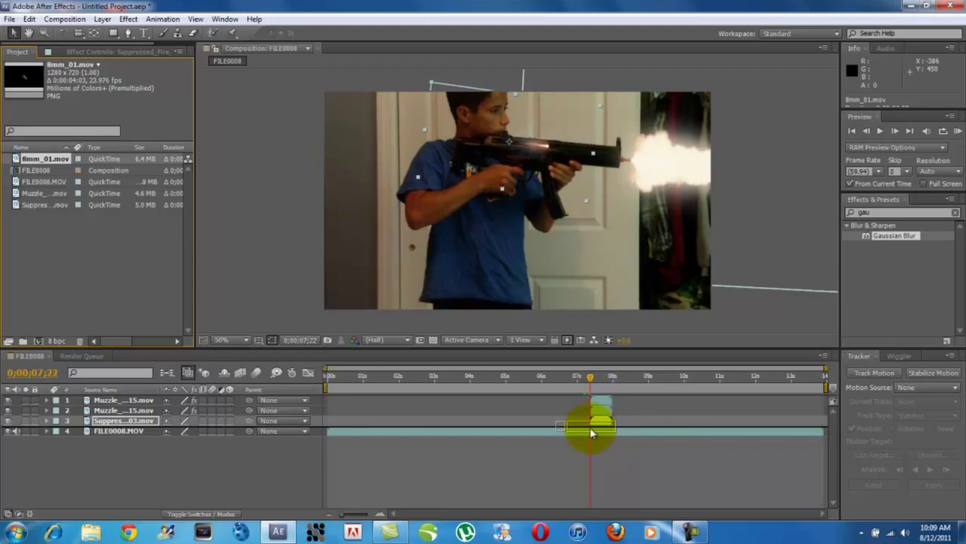
left_click_drag(592, 432, 591, 431)
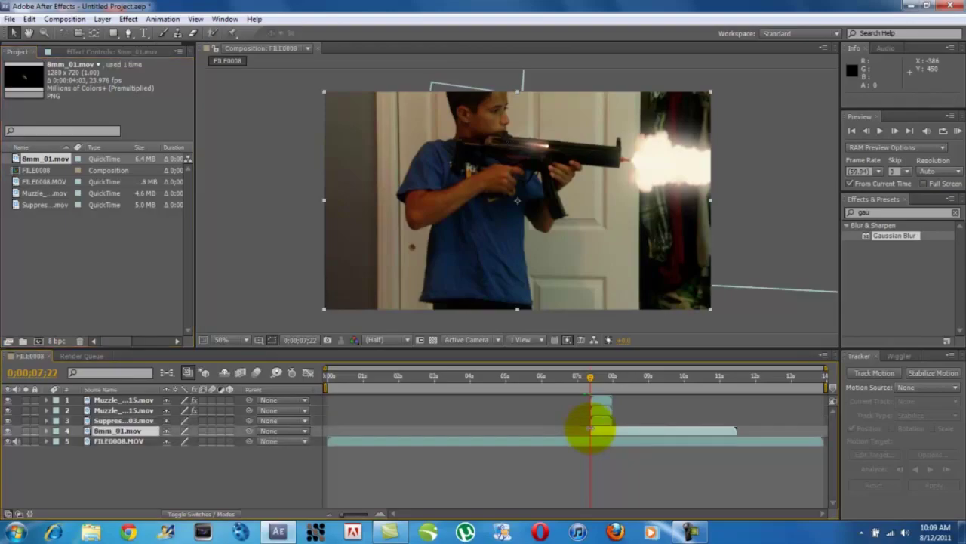
left_click_drag(518, 228, 543, 158)
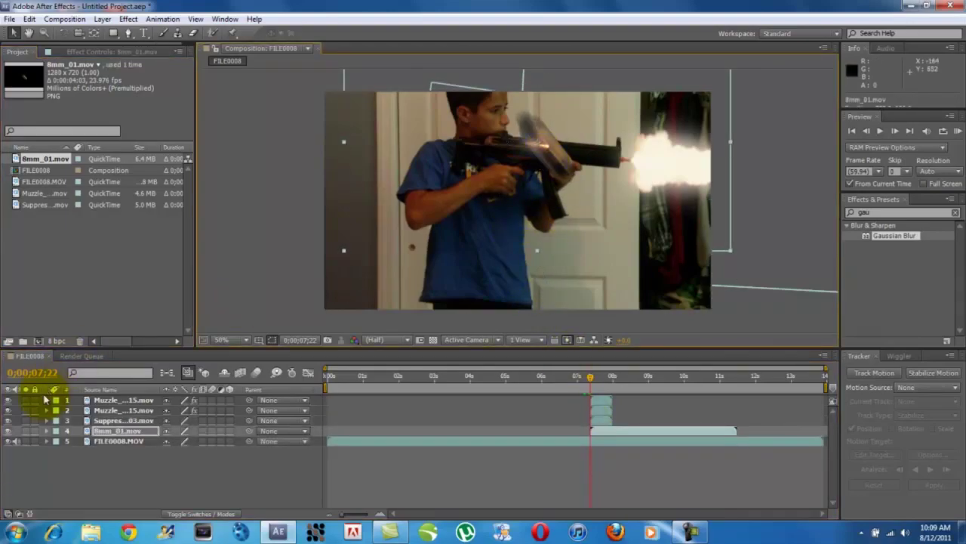
key("s")
left_click_drag(199, 449, 134, 446)
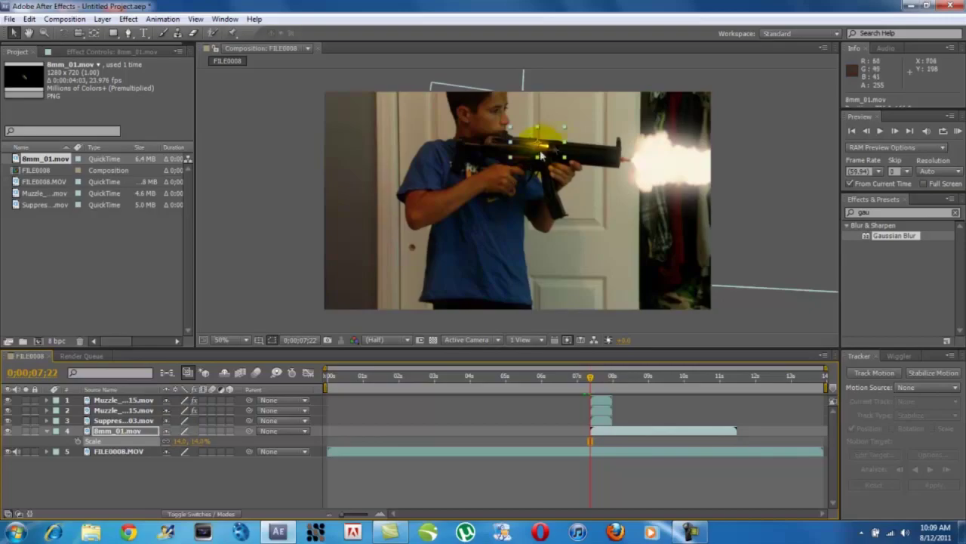
left_click_drag(568, 136, 563, 146)
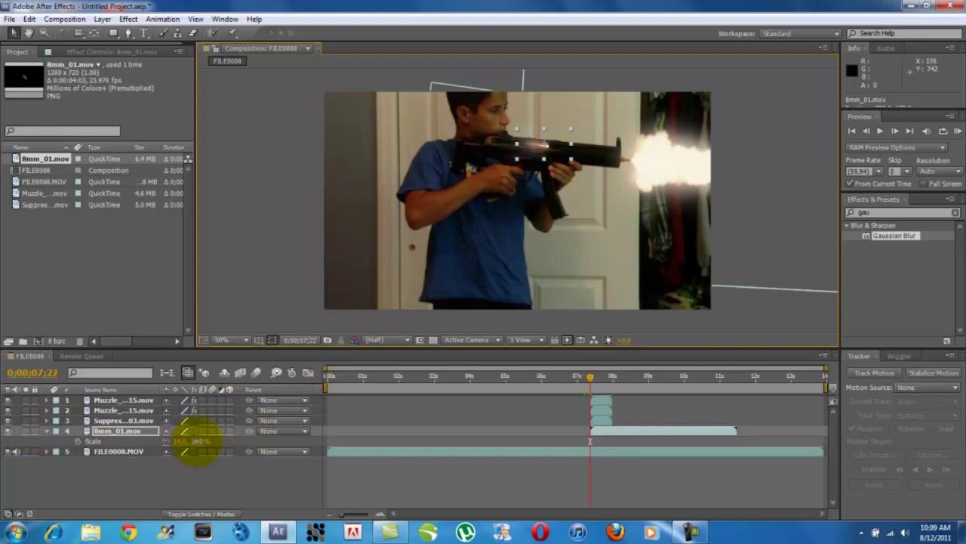
left_click_drag(195, 442, 199, 443)
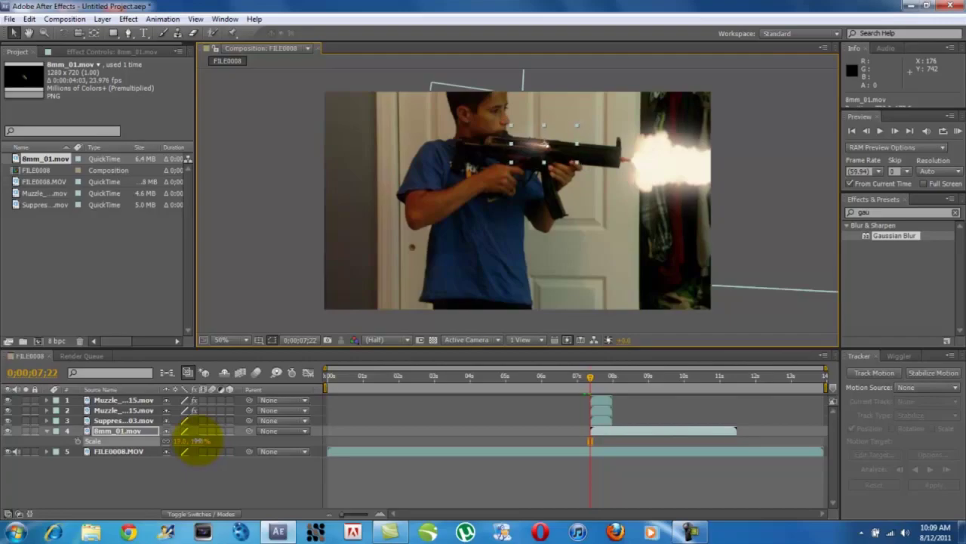
Step: Keyframe the shell's starting Position, then move it down-left three frames later
left_click(46, 431)
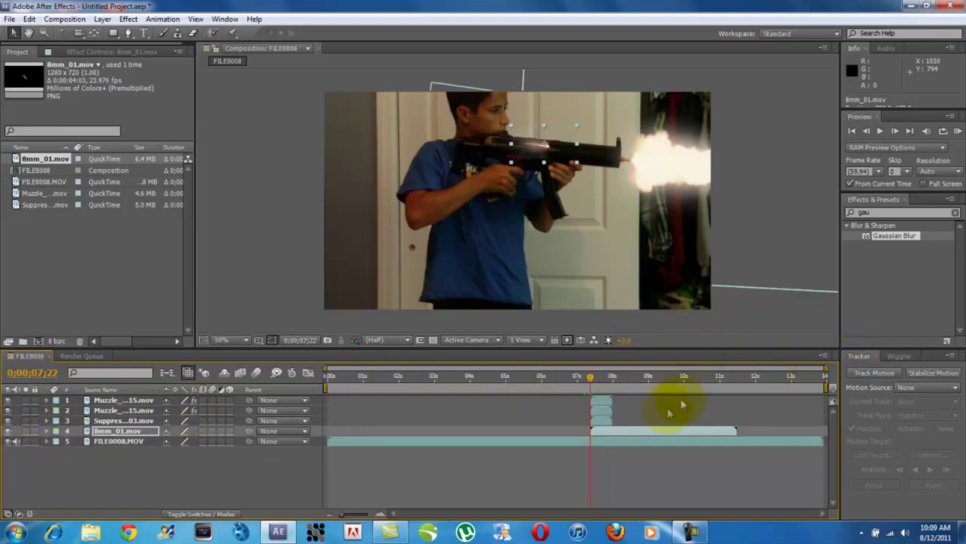
left_click(123, 431)
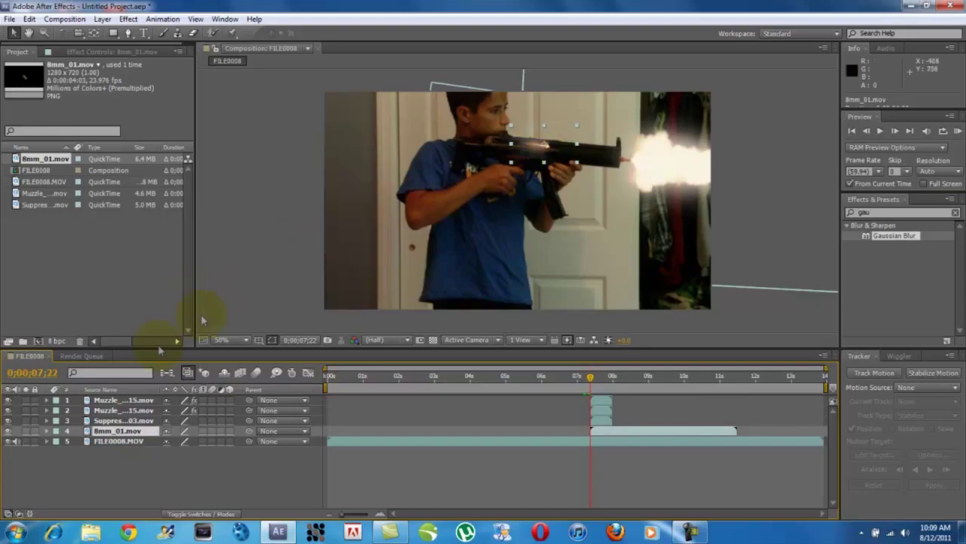
key("p")
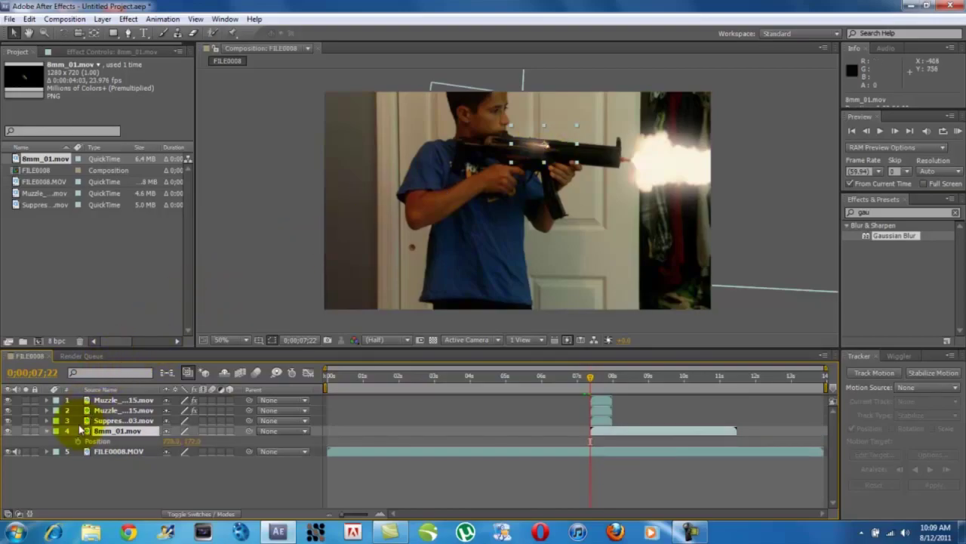
left_click(78, 441)
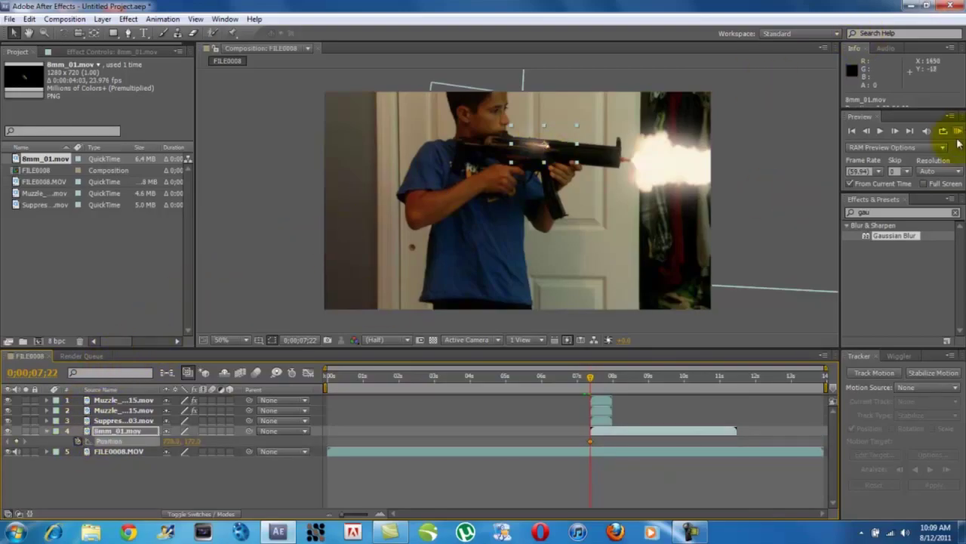
left_click(899, 134)
left_click(898, 133)
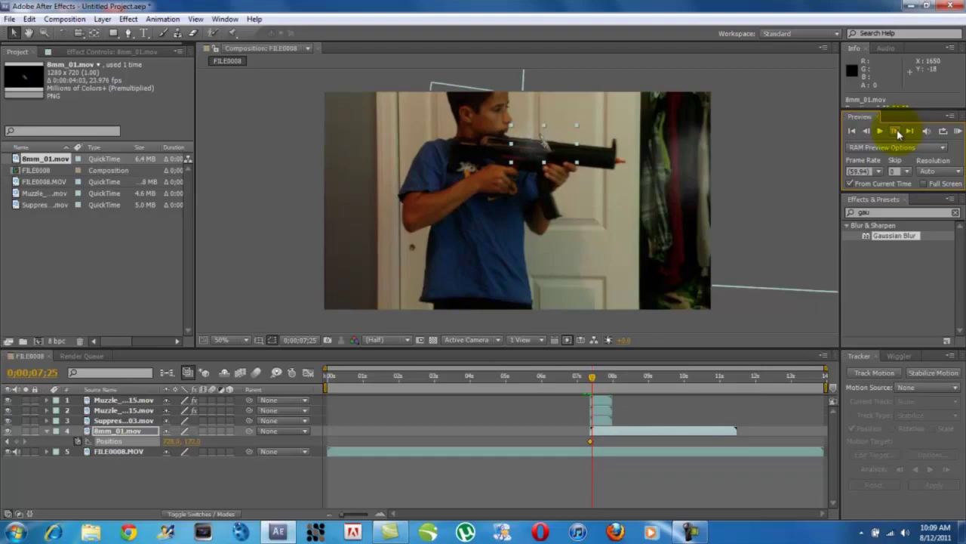
left_click(898, 134)
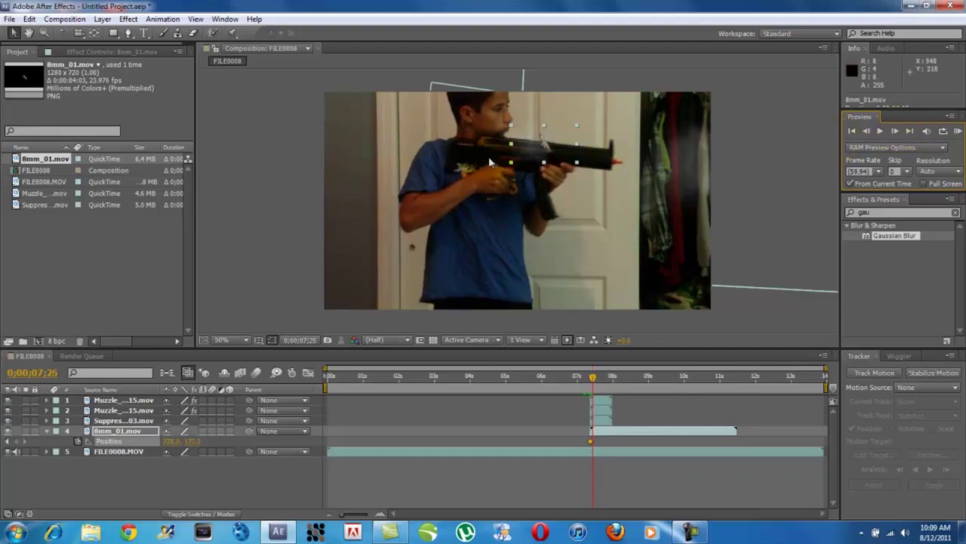
left_click_drag(562, 142, 327, 299)
Step: Raise the shell's mid-flight position, lock its layer and step through the frames to check
left_click(866, 130)
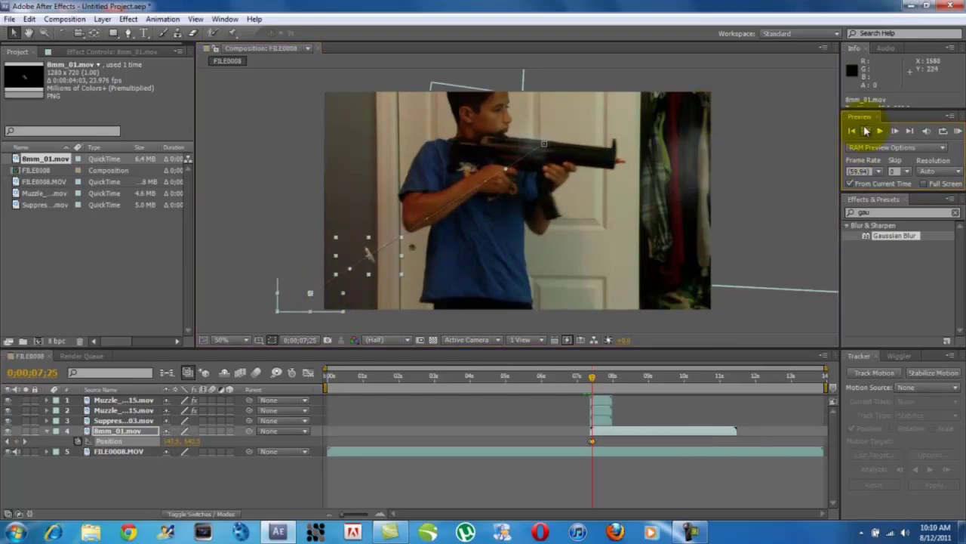
left_click(866, 131)
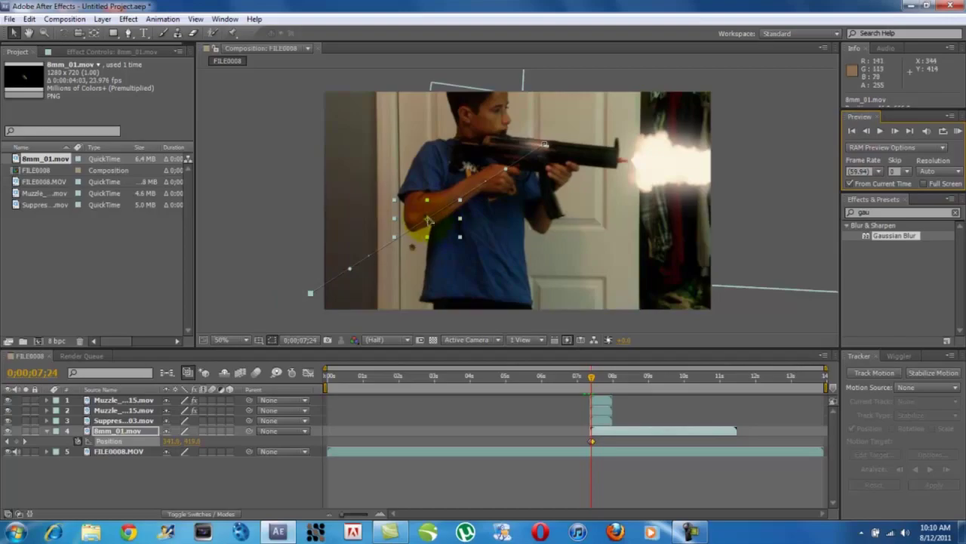
left_click_drag(427, 221, 415, 154)
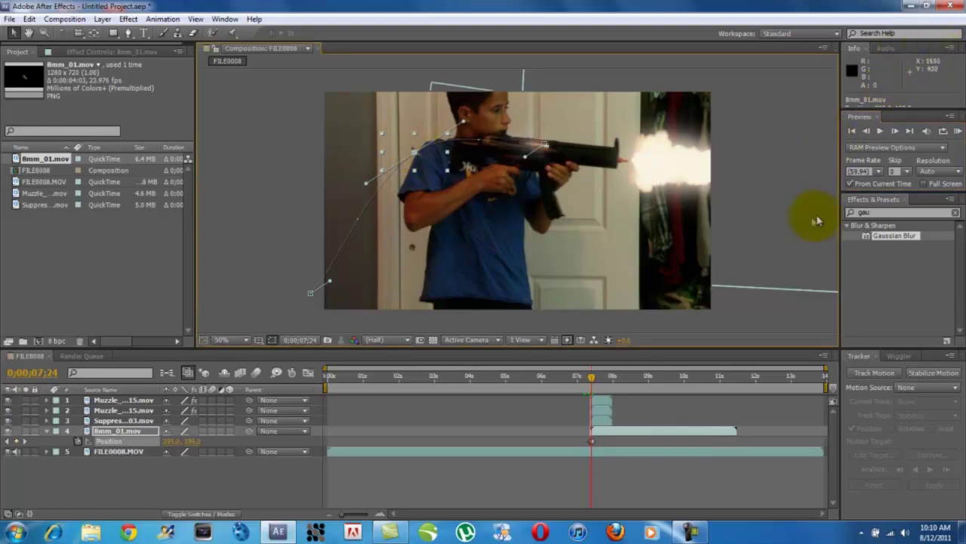
left_click_drag(592, 380, 590, 380)
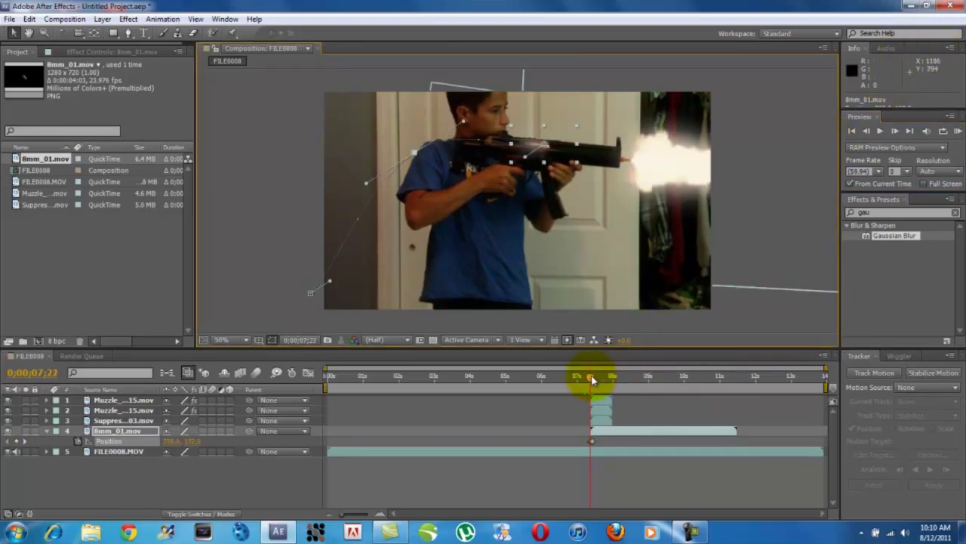
left_click(34, 430)
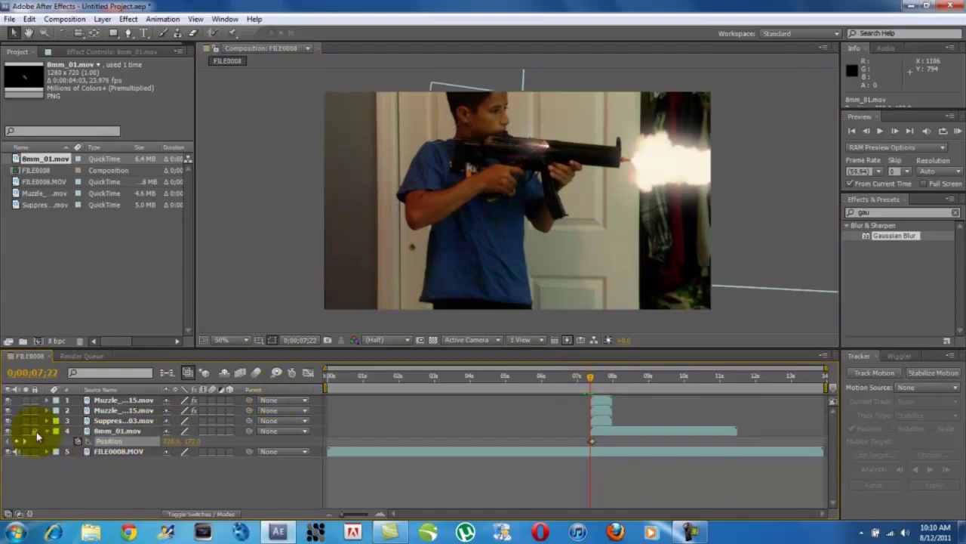
left_click(896, 130)
left_click(896, 131)
left_click(896, 131)
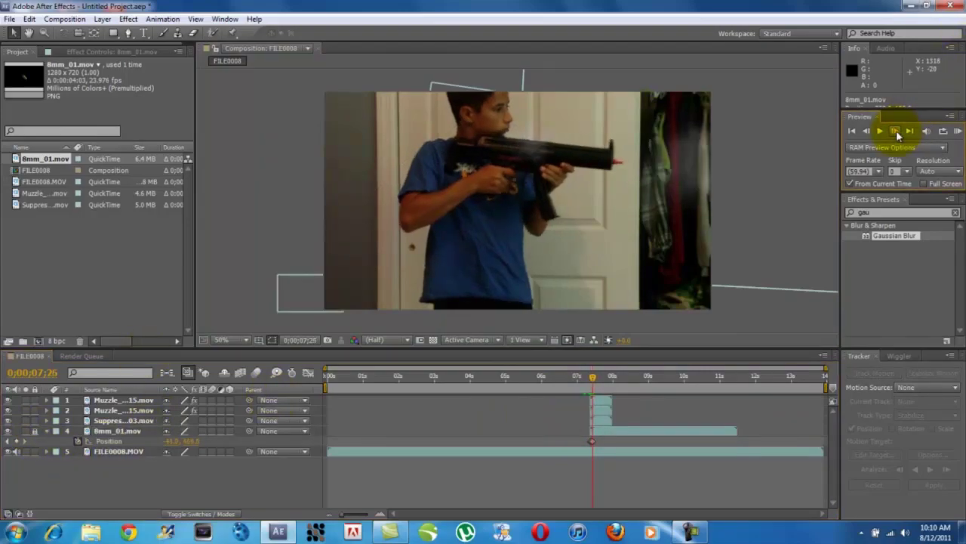
Step: At the first muzzle-flash frame, enable motion blur for the composition and the 8mm_01.mov layer
left_click(869, 132)
left_click(869, 132)
left_click(869, 132)
left_click(869, 132)
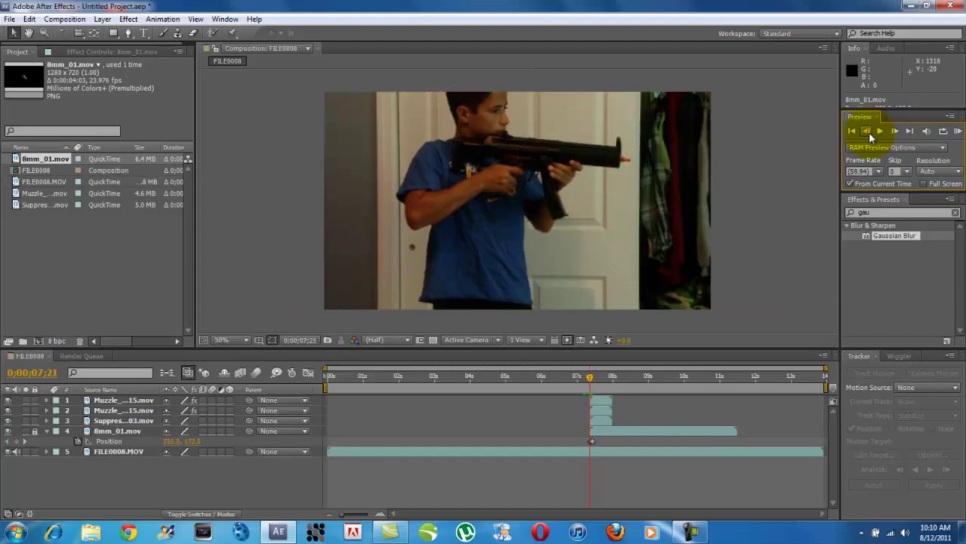
left_click(896, 131)
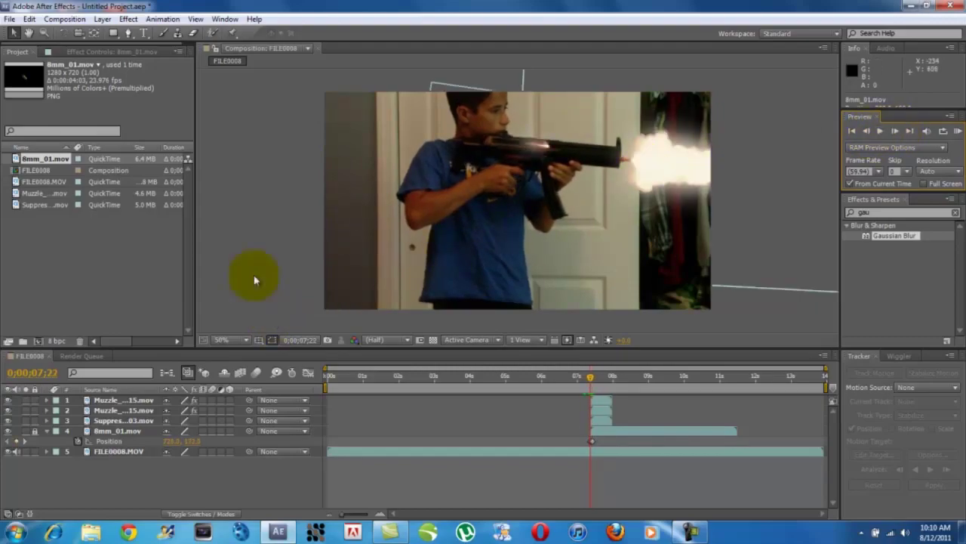
left_click(44, 431)
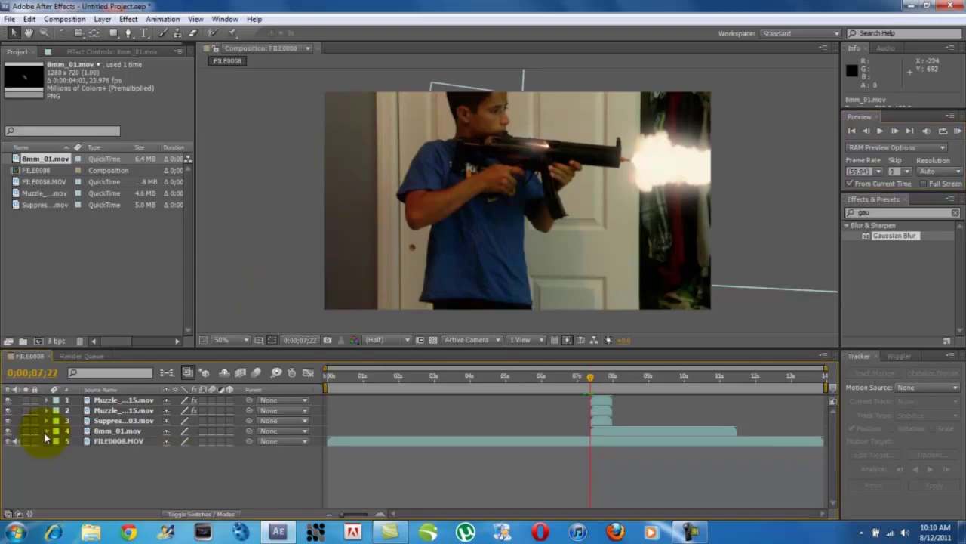
left_click(227, 512)
left_click(211, 512)
left_click(256, 372)
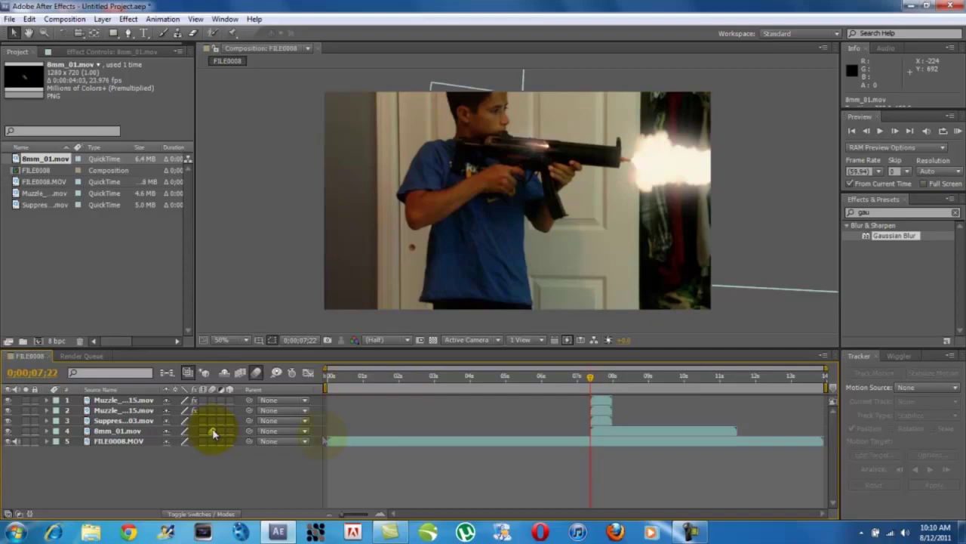
left_click(212, 430)
Step: Step through the frames around the flash to review the blurred shell
left_click(897, 132)
left_click(897, 131)
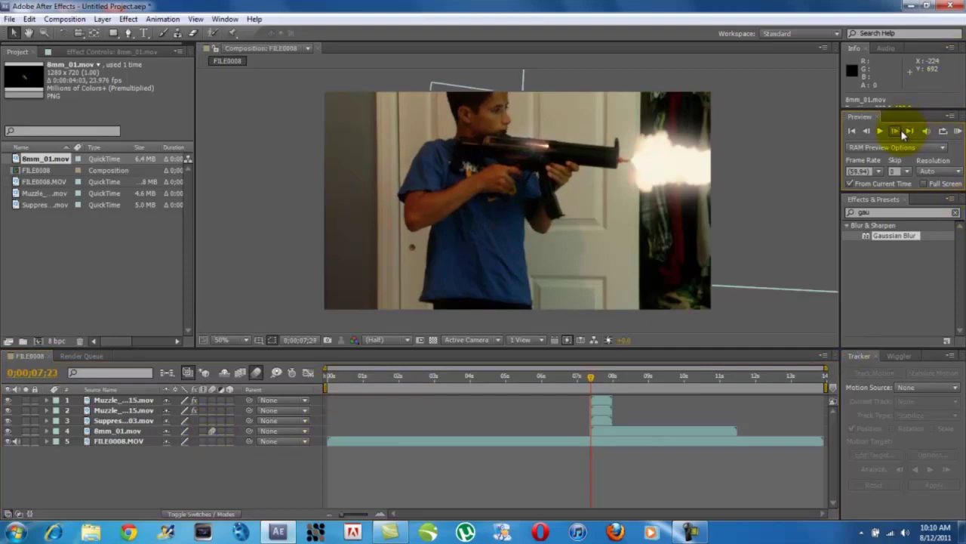
left_click(897, 131)
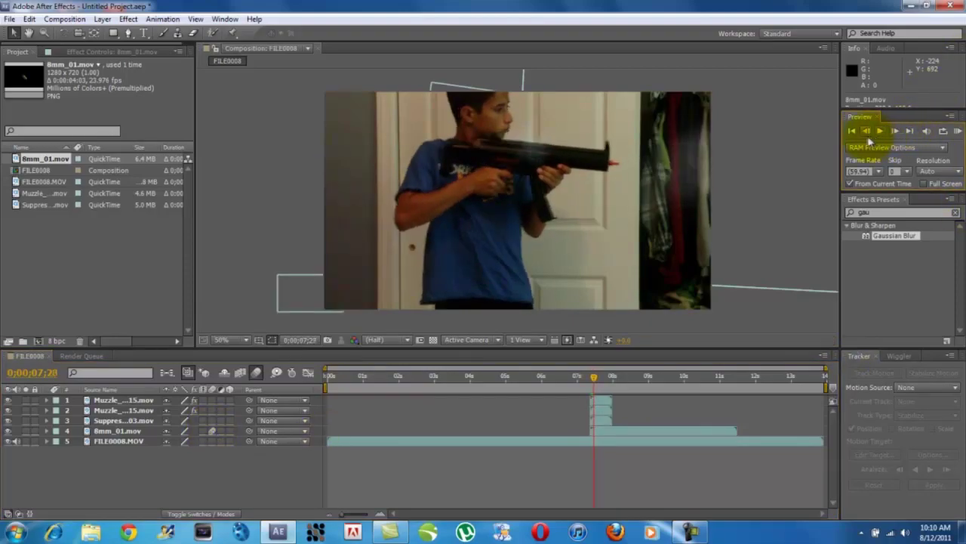
left_click(867, 133)
left_click(866, 132)
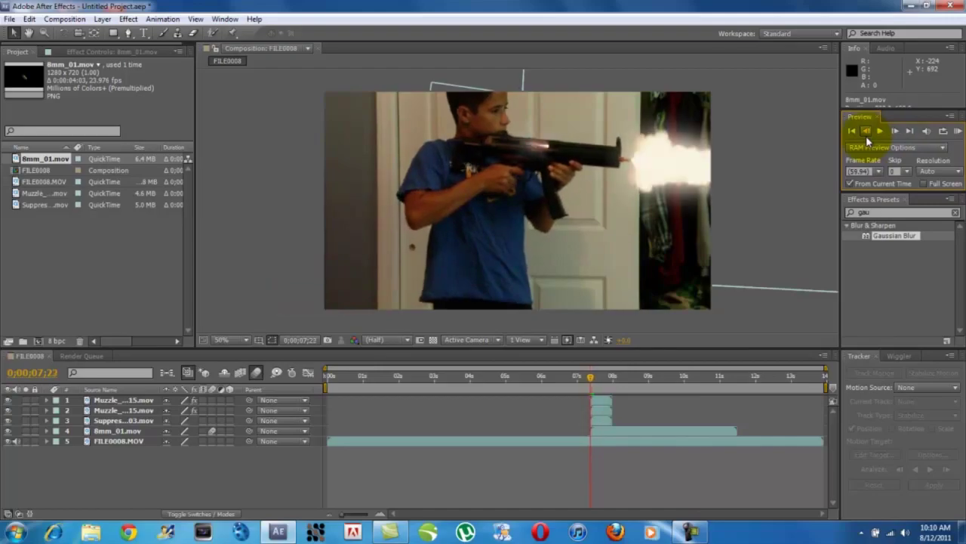
left_click(865, 132)
left_click(866, 132)
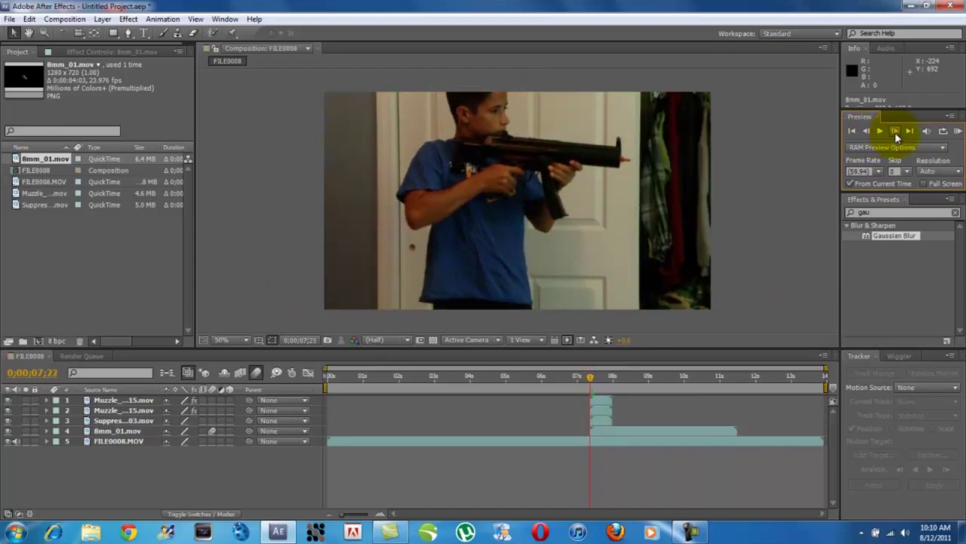
left_click(896, 133)
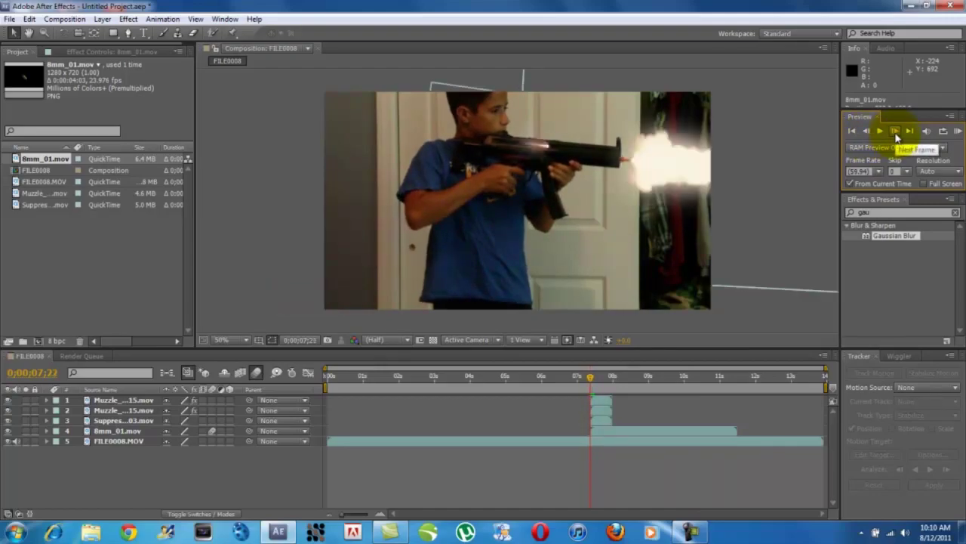
left_click(627, 444)
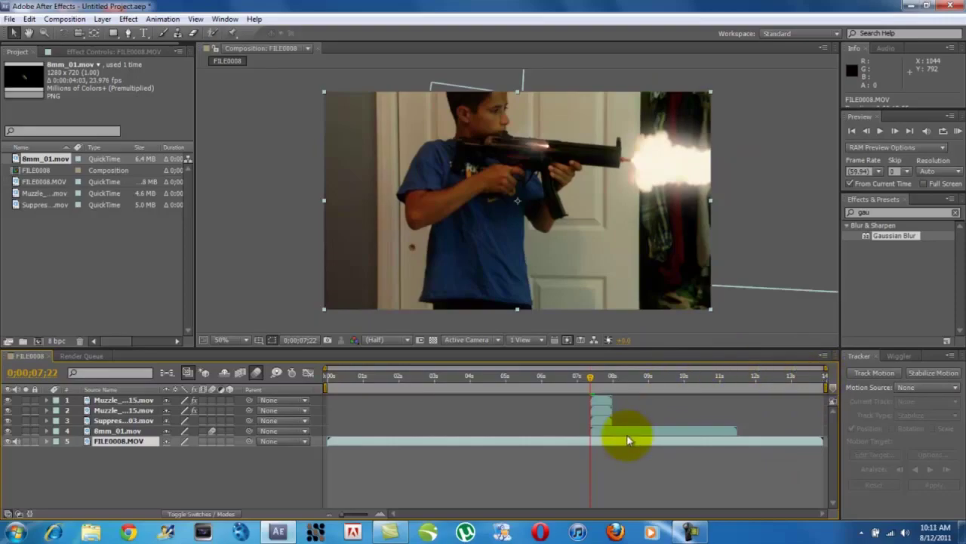
Step: Duplicate FILE0008.MOV and make the upper copy start at the 0;00;07;22 firing frame
key("ctrl+d")
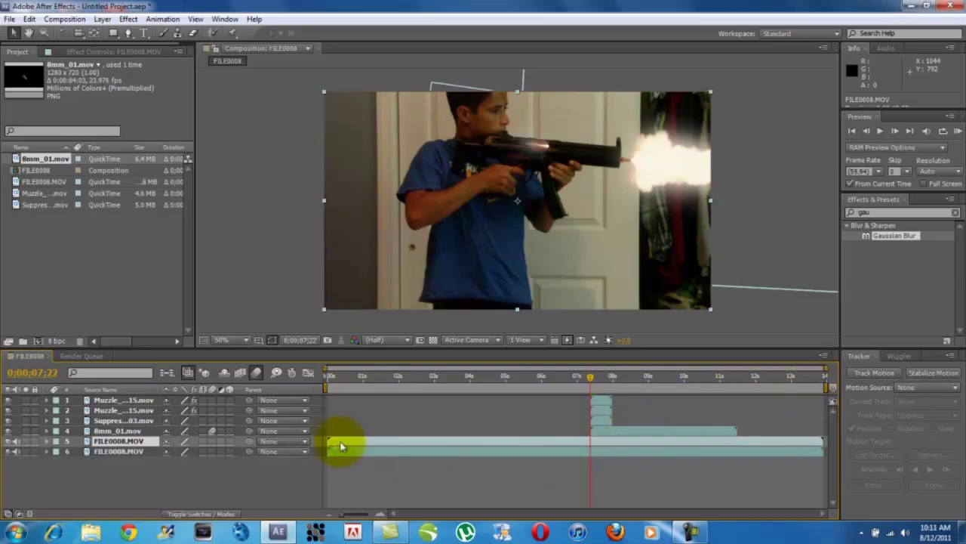
left_click_drag(340, 445, 596, 434)
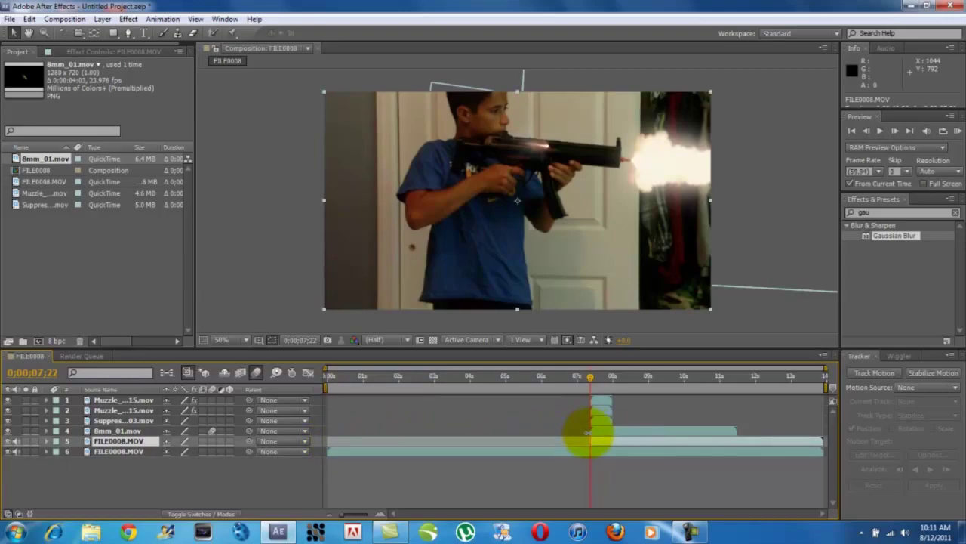
left_click(894, 131)
left_click(894, 130)
left_click(895, 131)
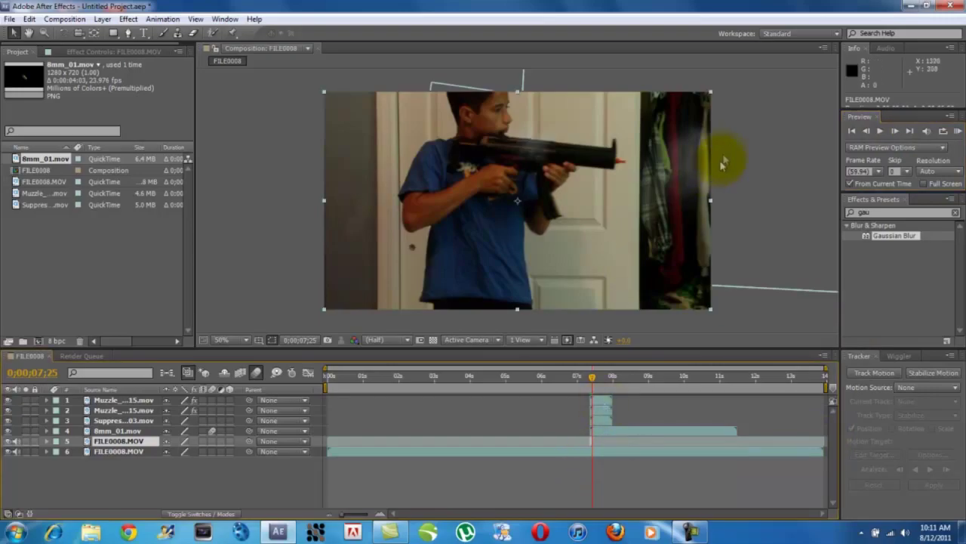
Step: At frame 0;00;07;22, set layer 5's blending mode to Add
left_click(866, 136)
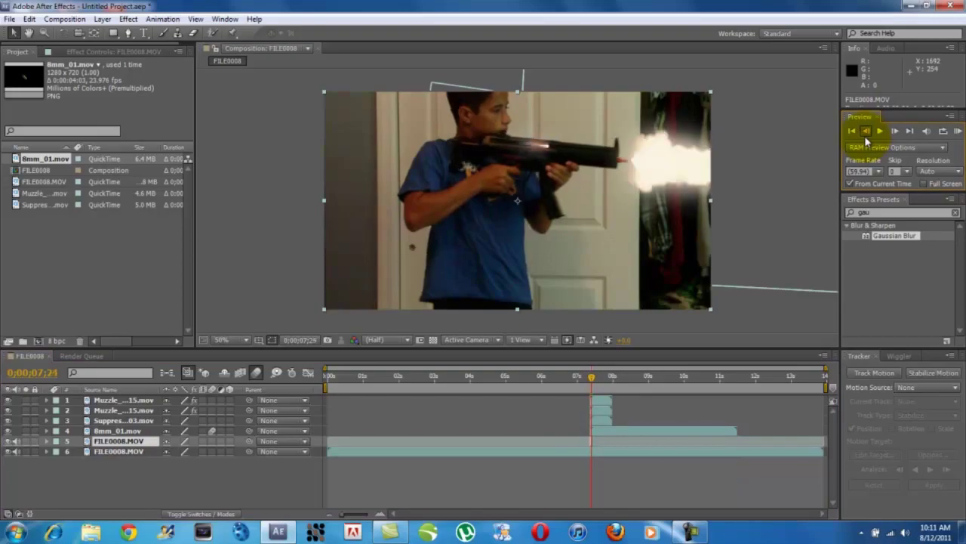
left_click(867, 136)
left_click(866, 139)
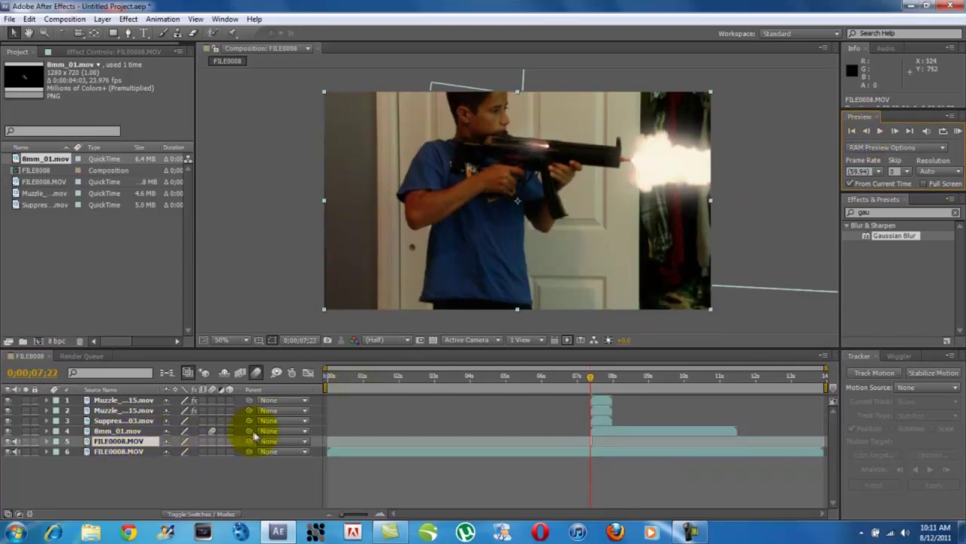
left_click(211, 513)
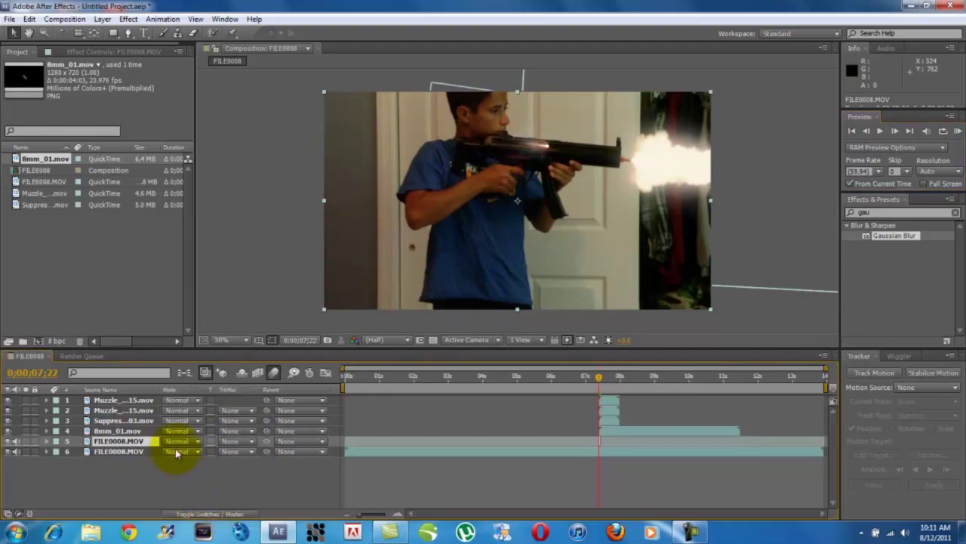
left_click(180, 441)
left_click(213, 185)
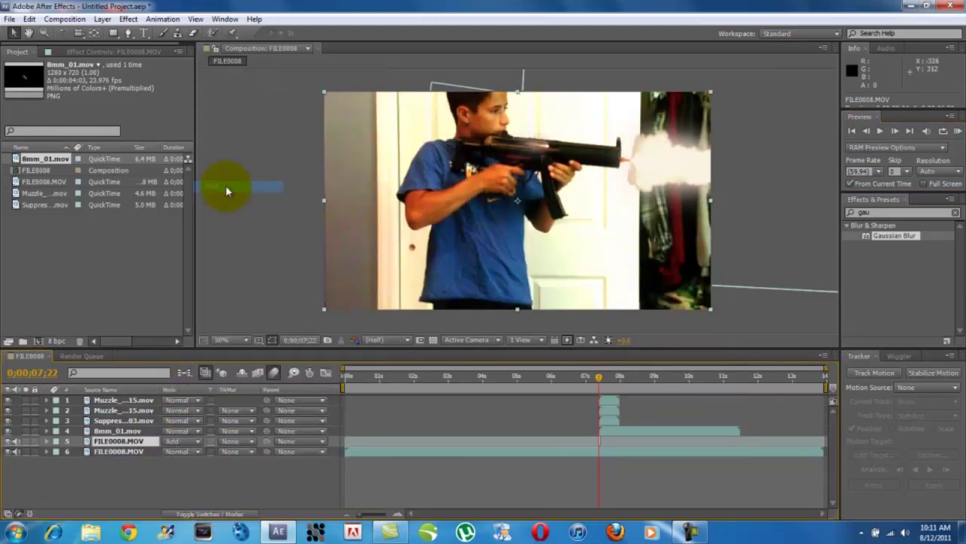
Step: Preview the brightened flash frames, zoom the timeline in and return to frame 23
left_click(897, 129)
left_click(898, 130)
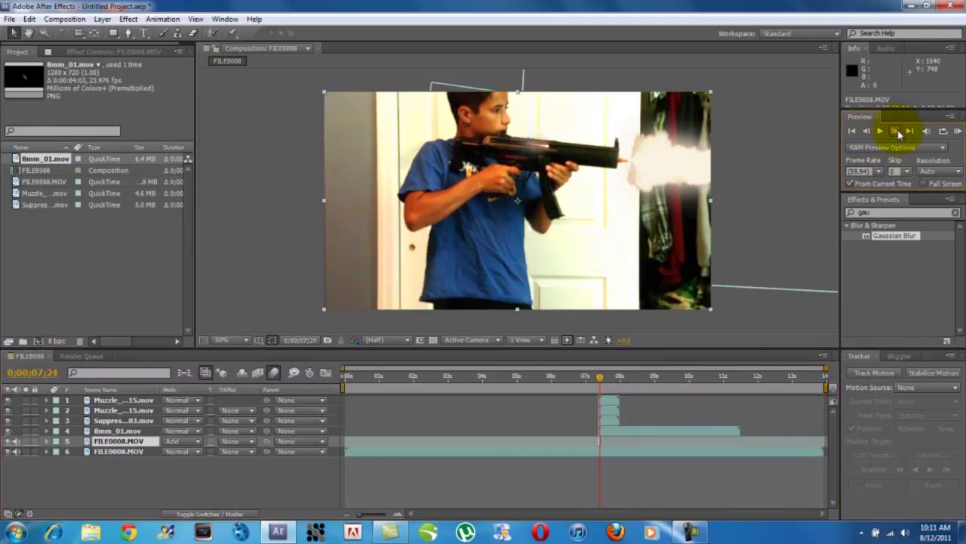
left_click(898, 130)
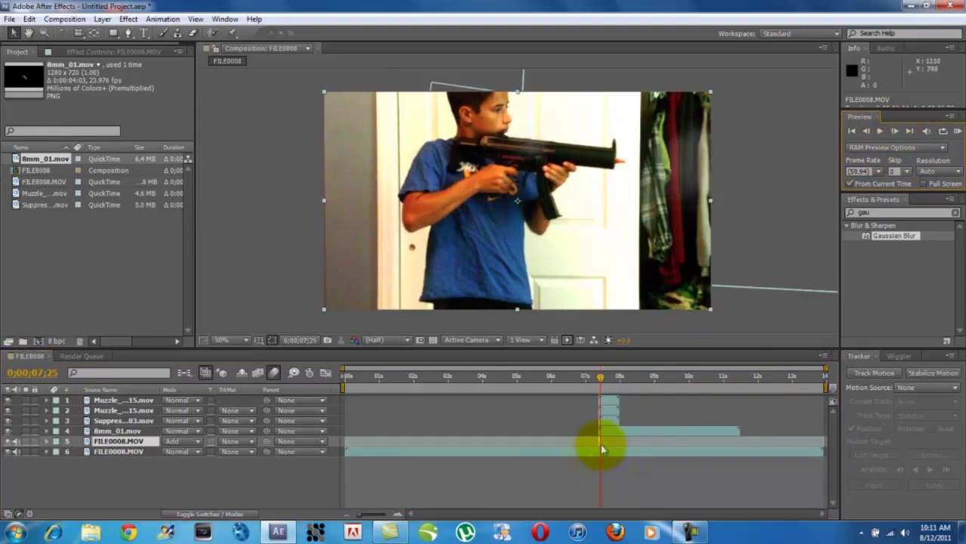
left_click_drag(360, 518, 384, 515)
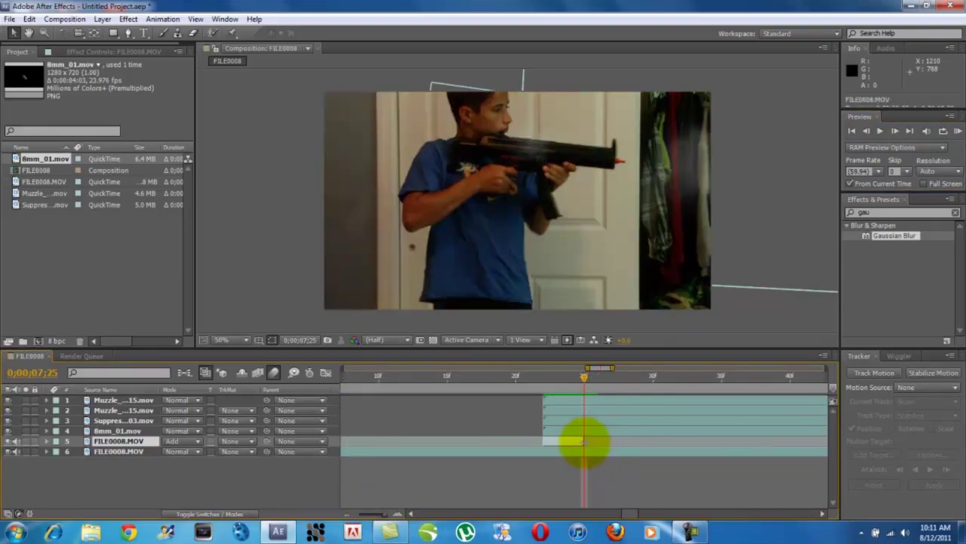
left_click_drag(578, 371, 531, 367)
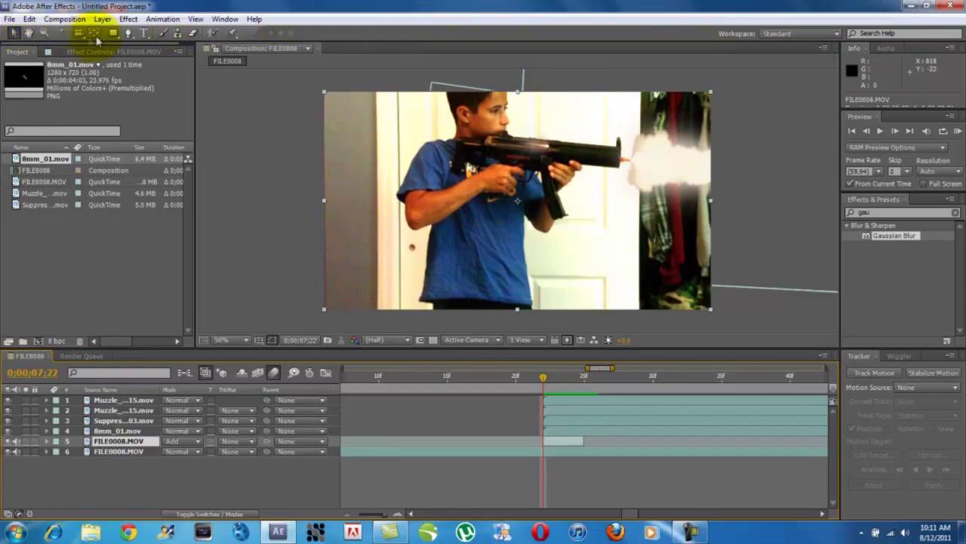
Step: Draw a Pen mask around the boy's face and head on layer 5
left_click(128, 33)
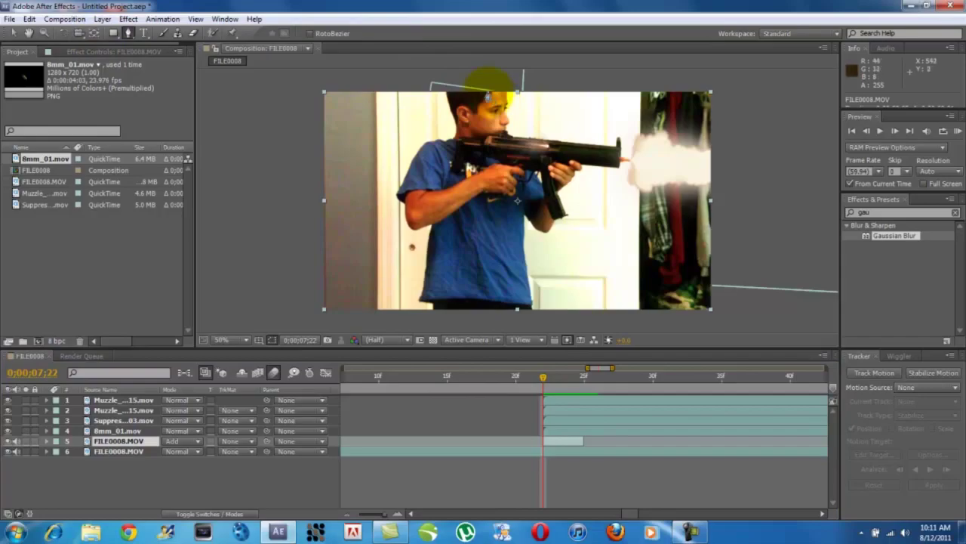
left_click(488, 91)
left_click(476, 108)
left_click(476, 130)
left_click(490, 136)
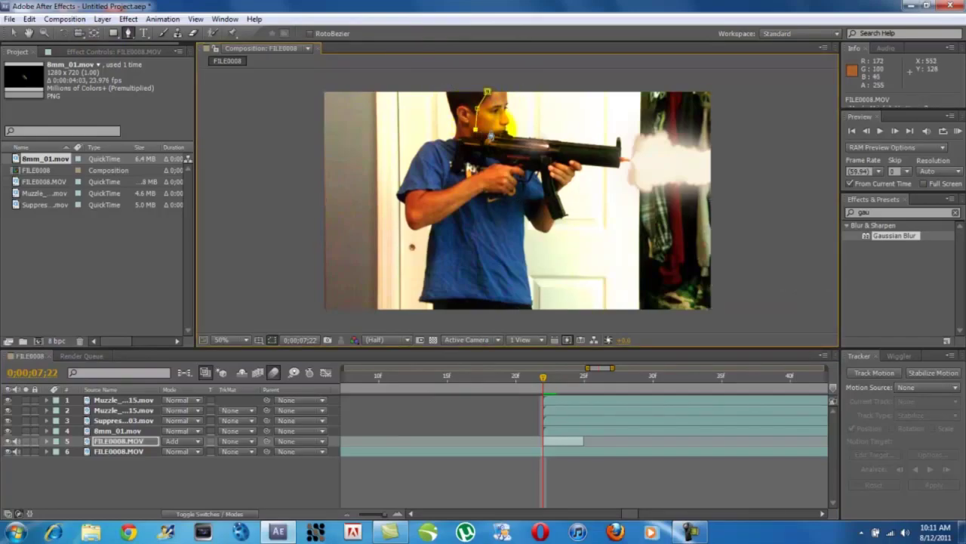
left_click(509, 123)
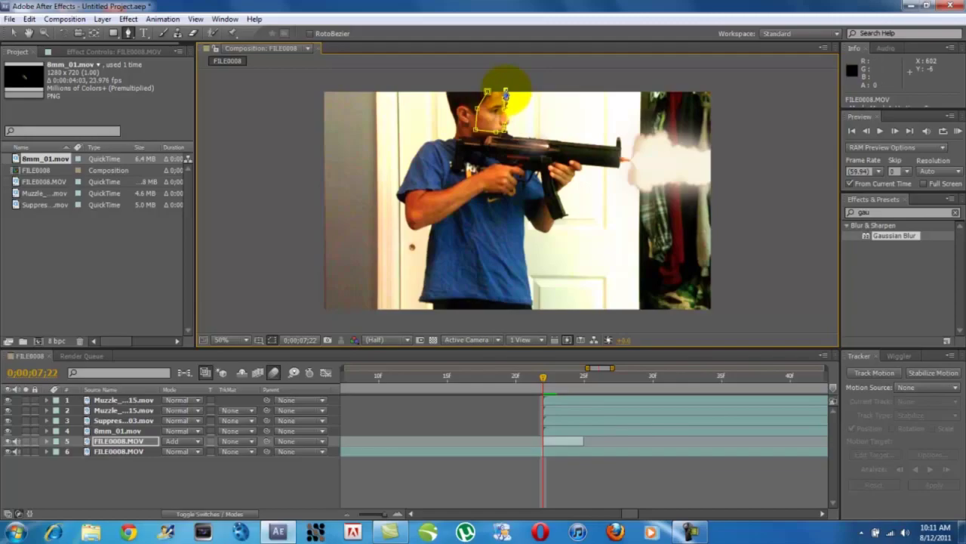
left_click_drag(492, 83, 486, 89)
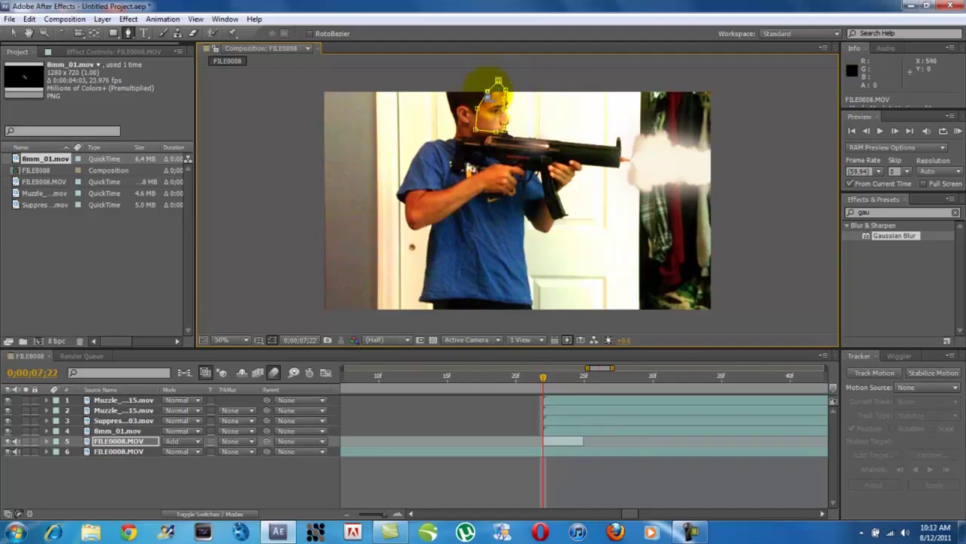
Step: Draw a second mask outlining the boy's torso
left_click(504, 216)
left_click(499, 269)
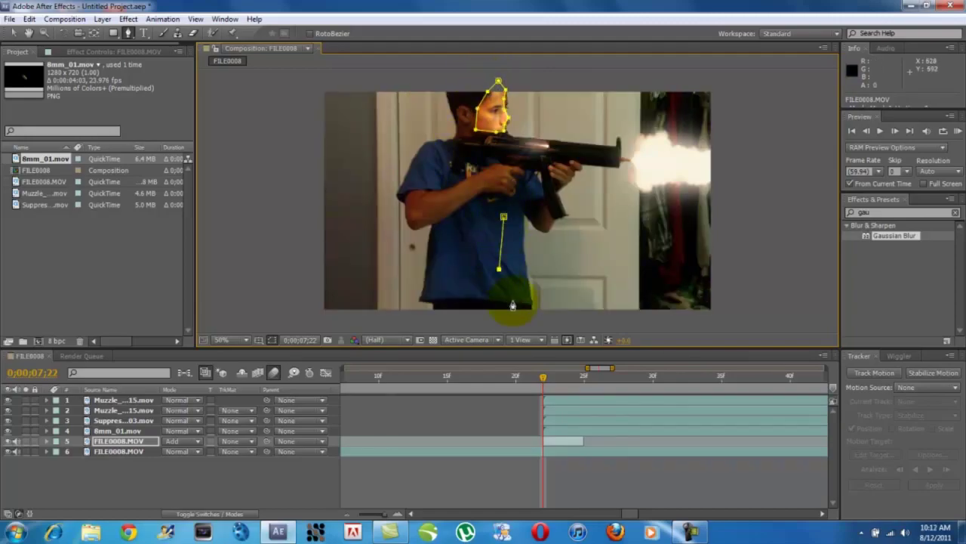
left_click(513, 300)
left_click(528, 291)
left_click(528, 280)
left_click(522, 260)
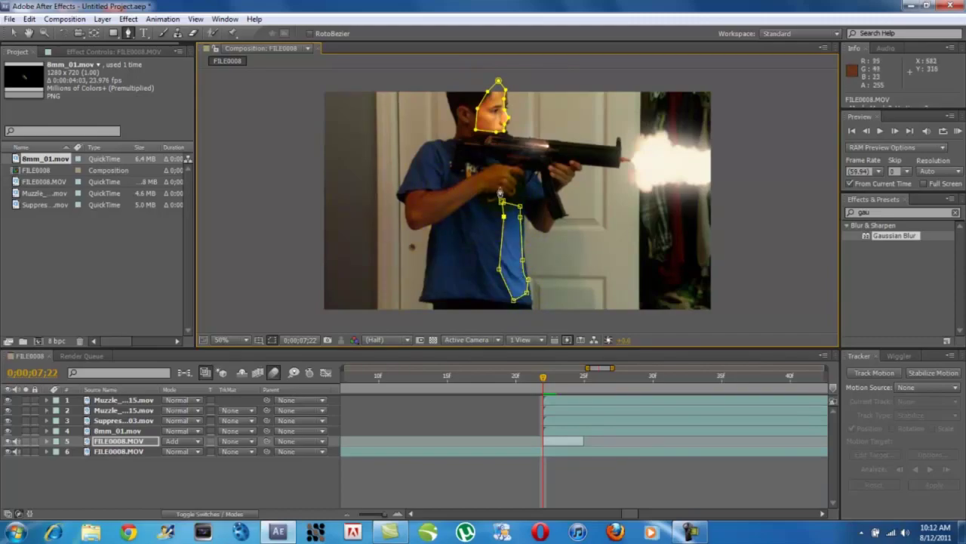
Step: Add closed masks around the gun barrel and the forearm, then lock layer 5
left_click(596, 147)
left_click(557, 143)
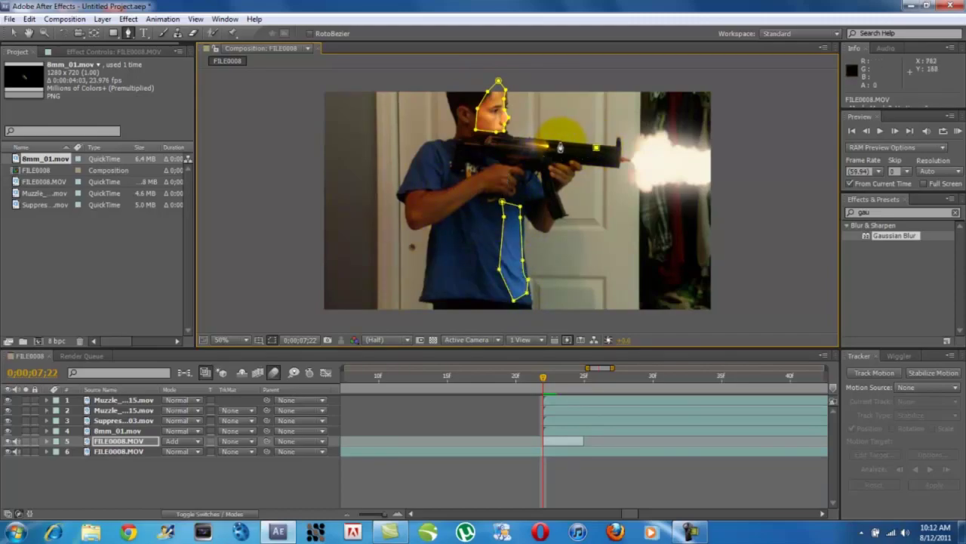
left_click(532, 143)
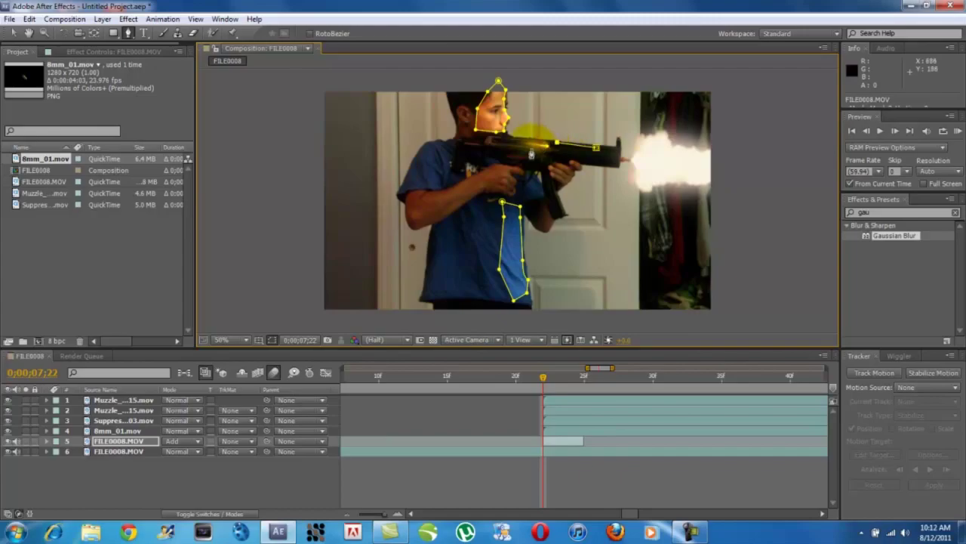
left_click(601, 154)
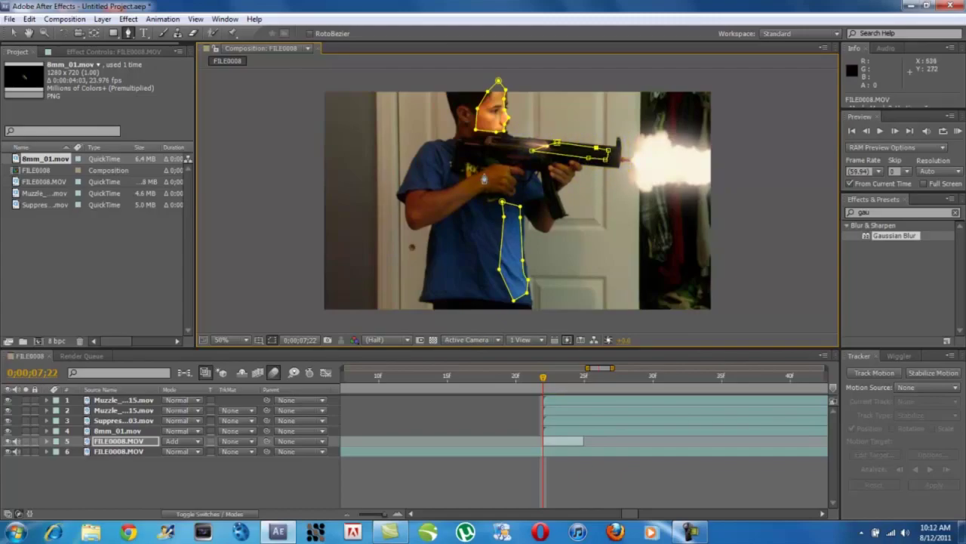
left_click(428, 202)
left_click(447, 206)
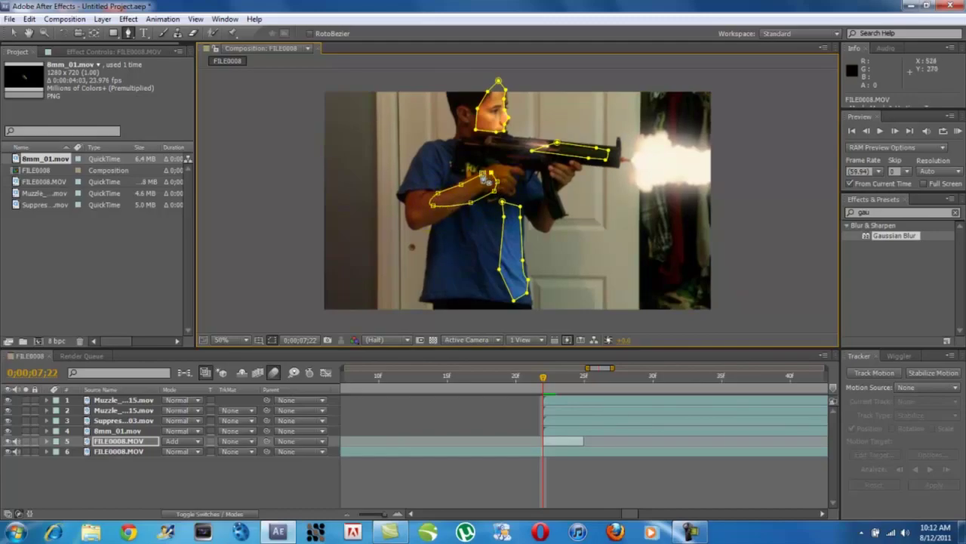
left_click(487, 179)
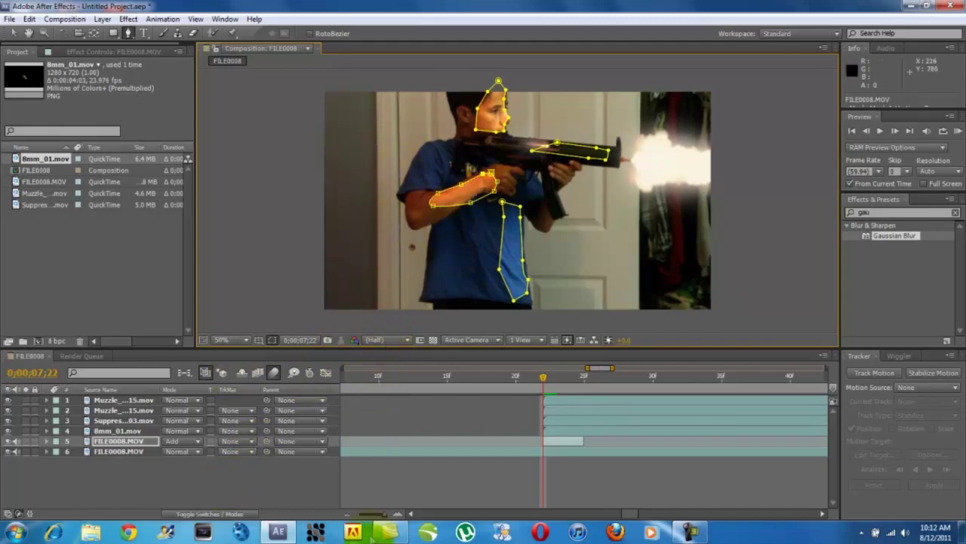
left_click(34, 442)
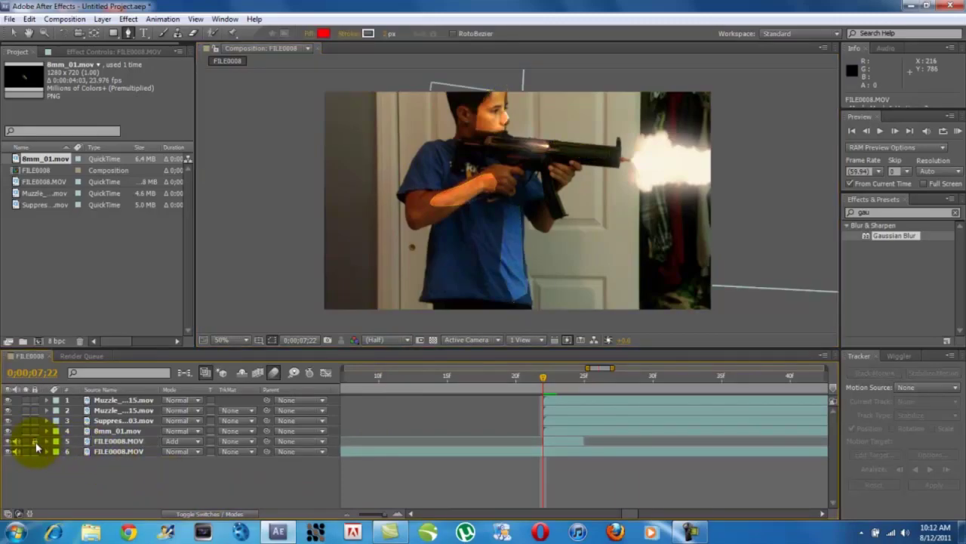
Step: Set Mask Feather to 55 pixels on Masks 1–4 of layer 5, then lock and collapse it
left_click(119, 441)
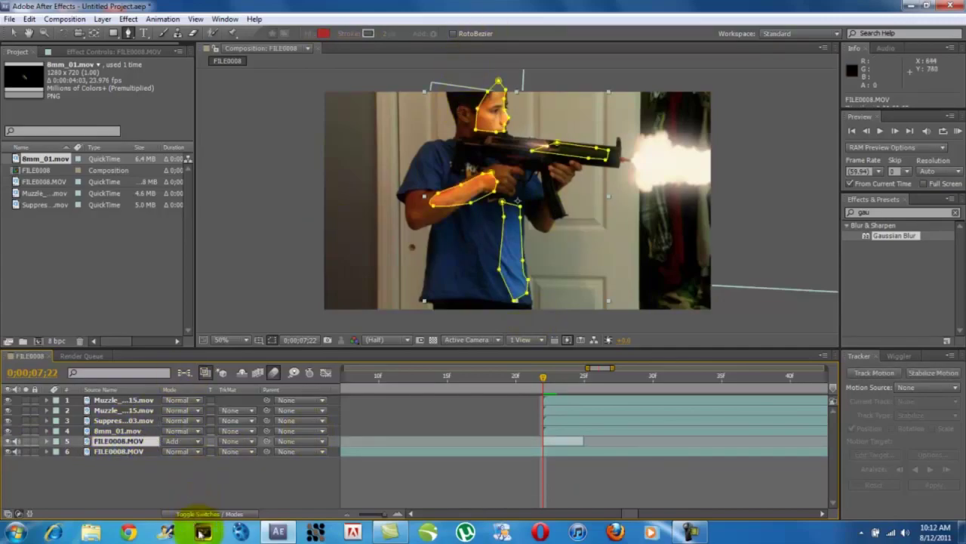
key("f")
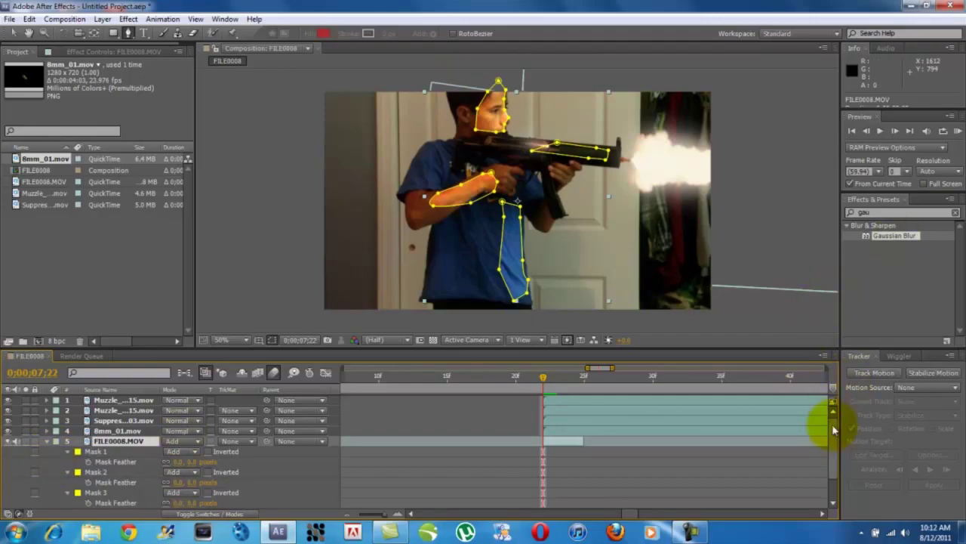
scroll(833, 435, "down", 1)
scroll(831, 433, "down", 1)
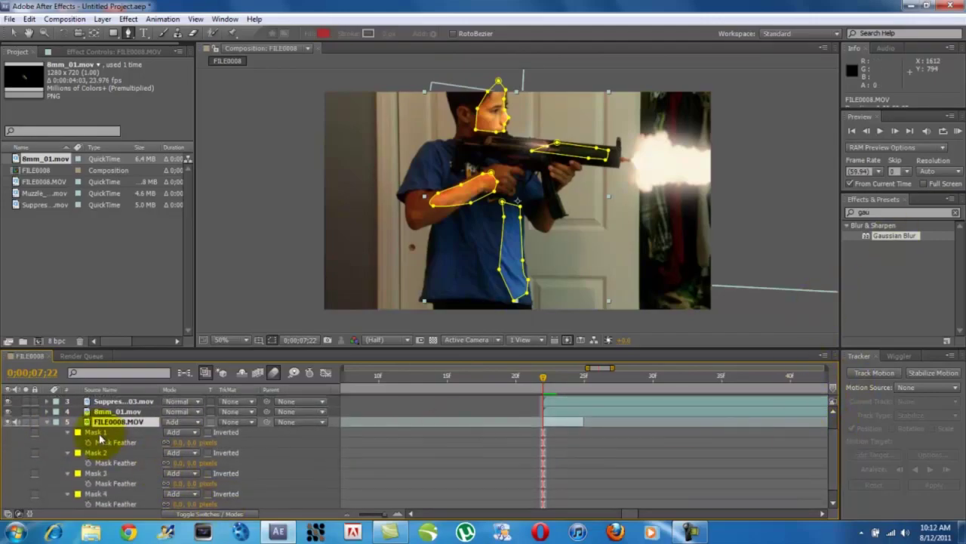
left_click_drag(53, 427, 155, 508)
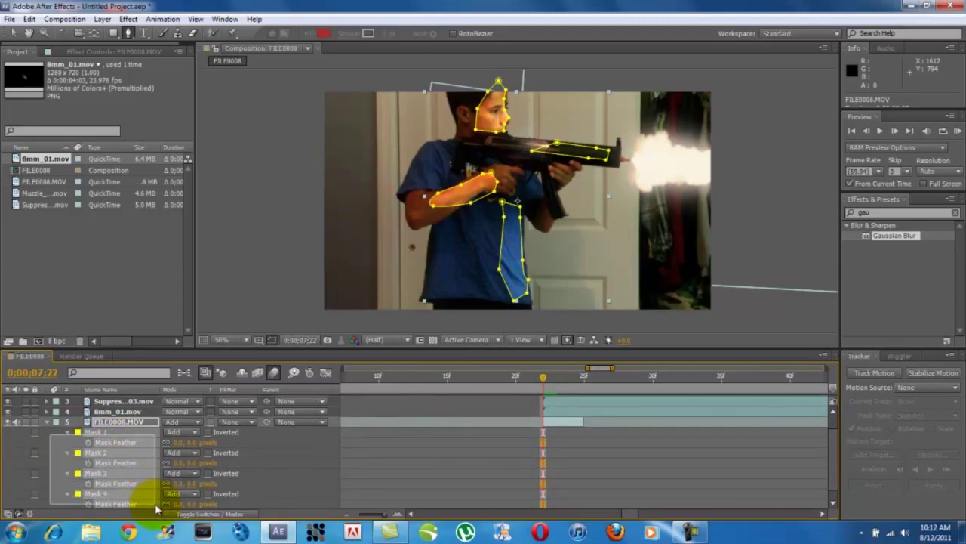
left_click_drag(156, 511, 151, 500)
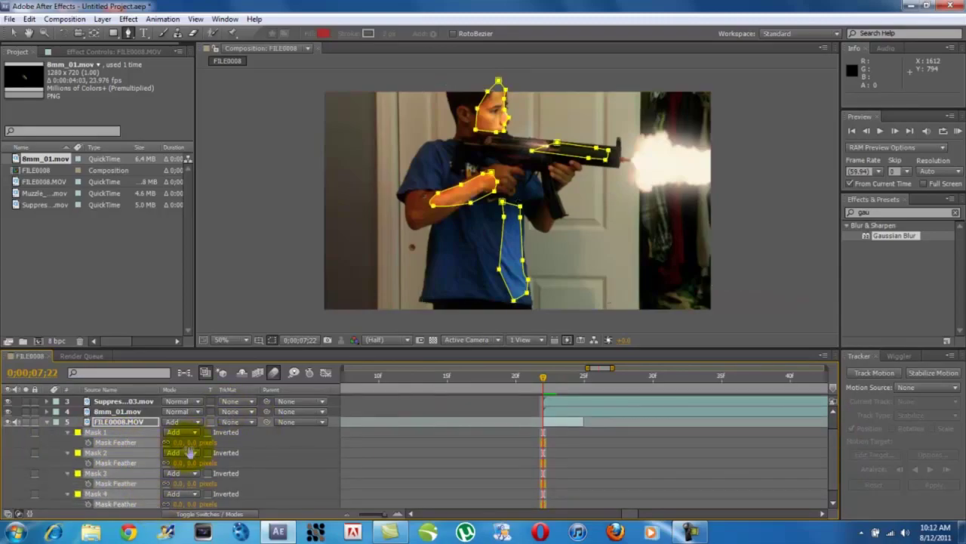
left_click_drag(193, 442, 228, 445)
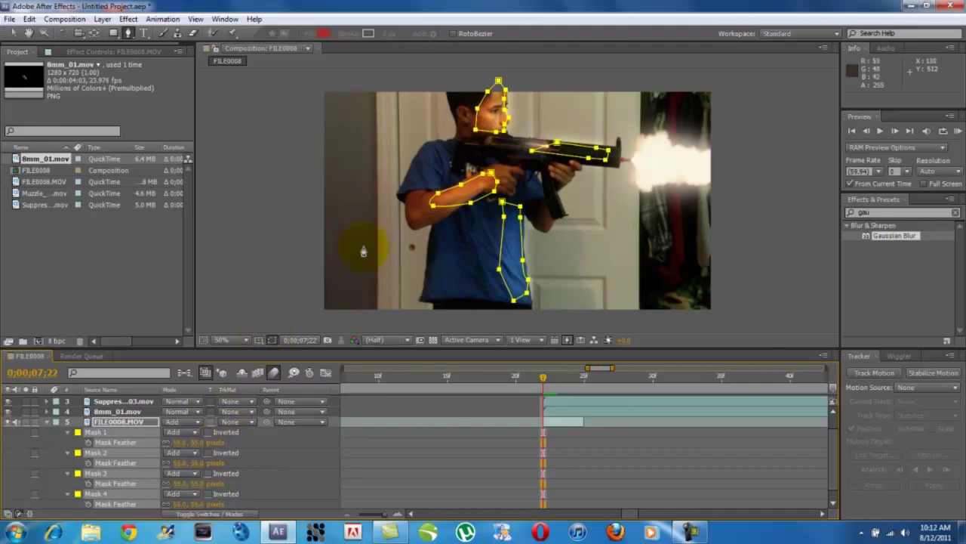
left_click(34, 422)
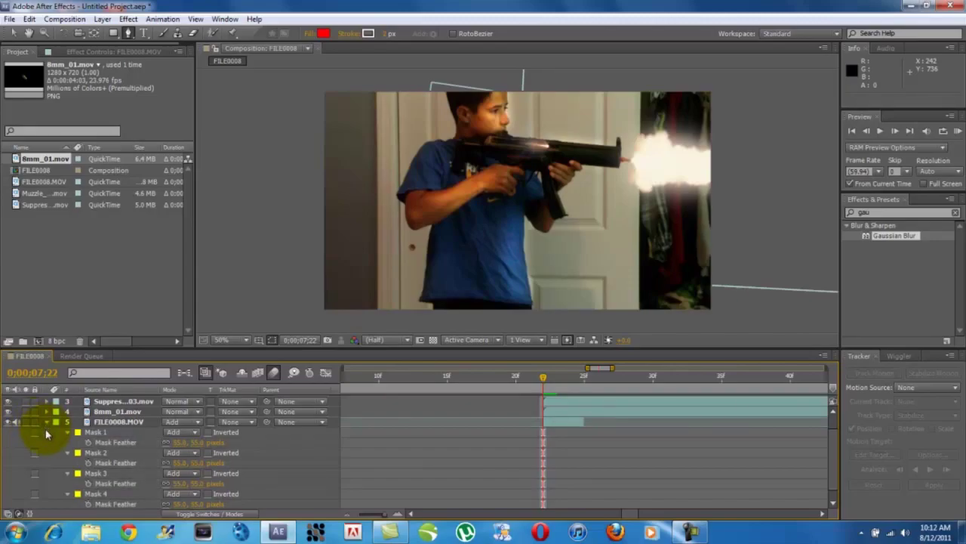
left_click(46, 424)
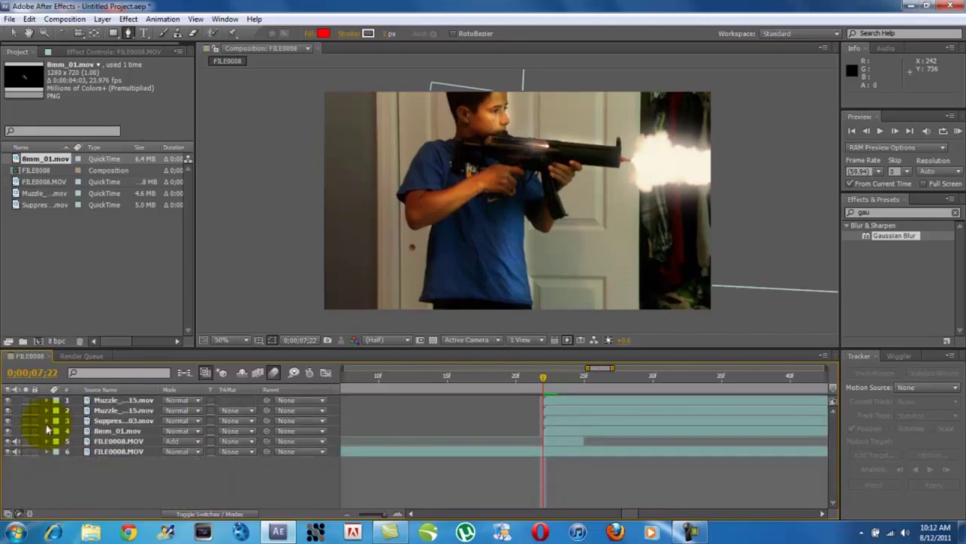
mouse_move(542, 391)
left_mouse_down()
mouse_move(529, 383)
mouse_move(539, 393)
mouse_move(583, 378)
mouse_move(665, 387)
mouse_move(533, 423)
mouse_move(524, 416)
mouse_move(544, 408)
left_mouse_up()
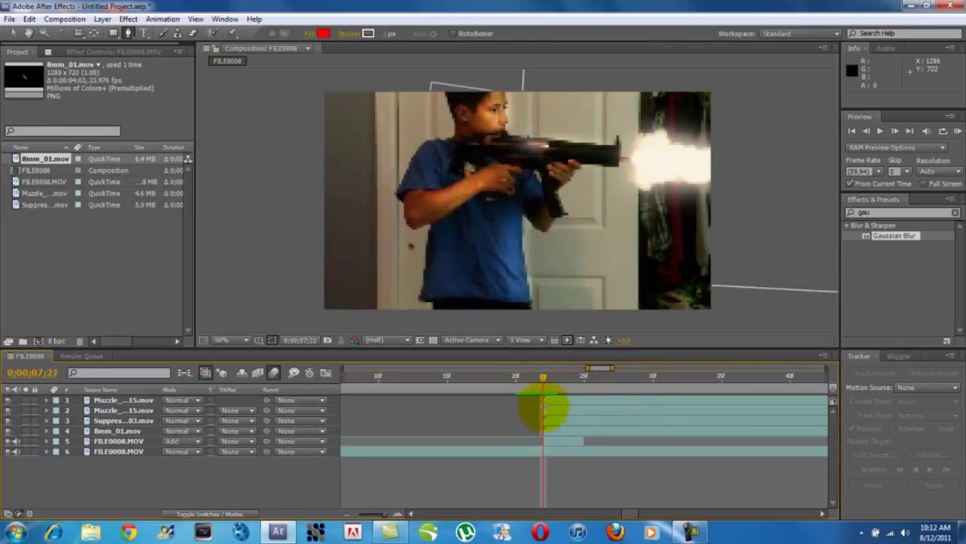
Step: Start importing a file from the Project panel and browse up from 18. Shells to the home folder
left_click(578, 451)
right_click(121, 300)
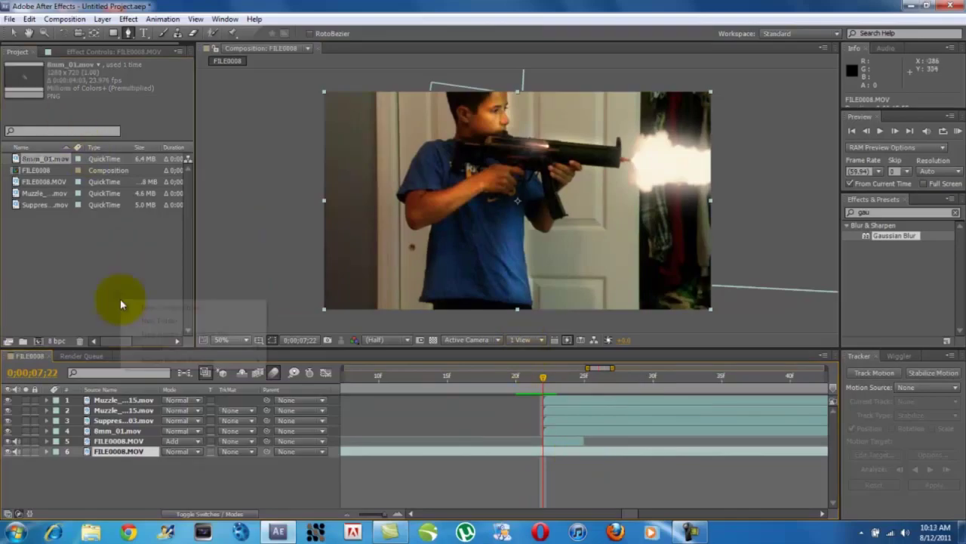
mouse_move(257, 351)
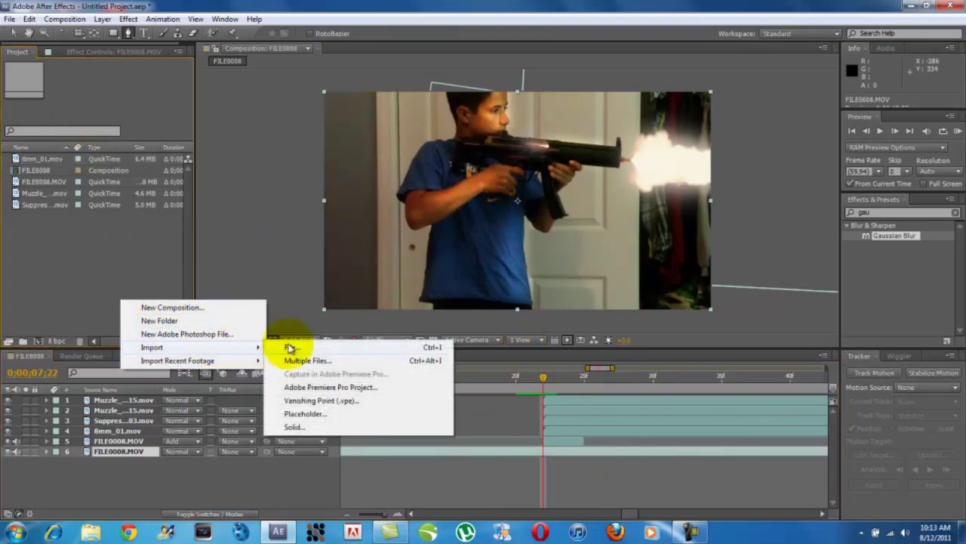
left_click(290, 347)
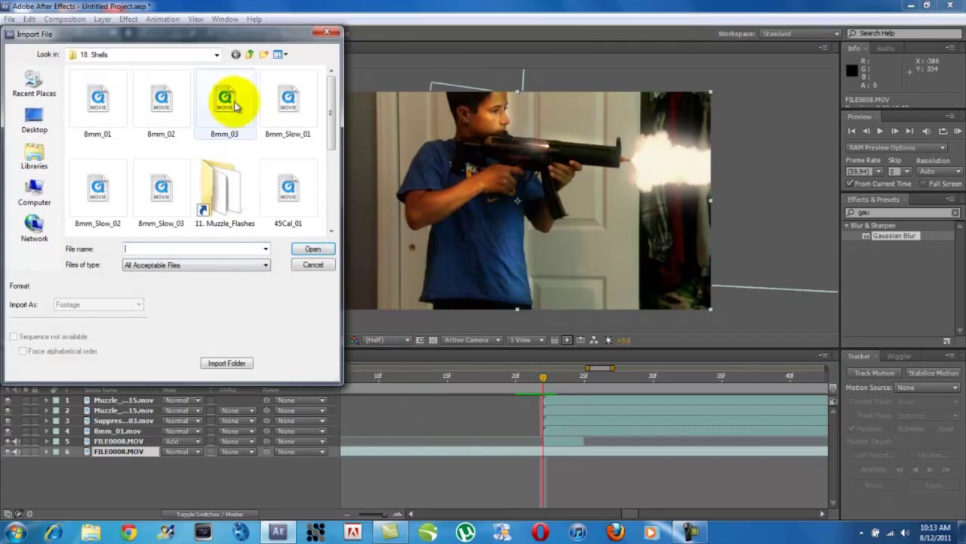
left_click(252, 55)
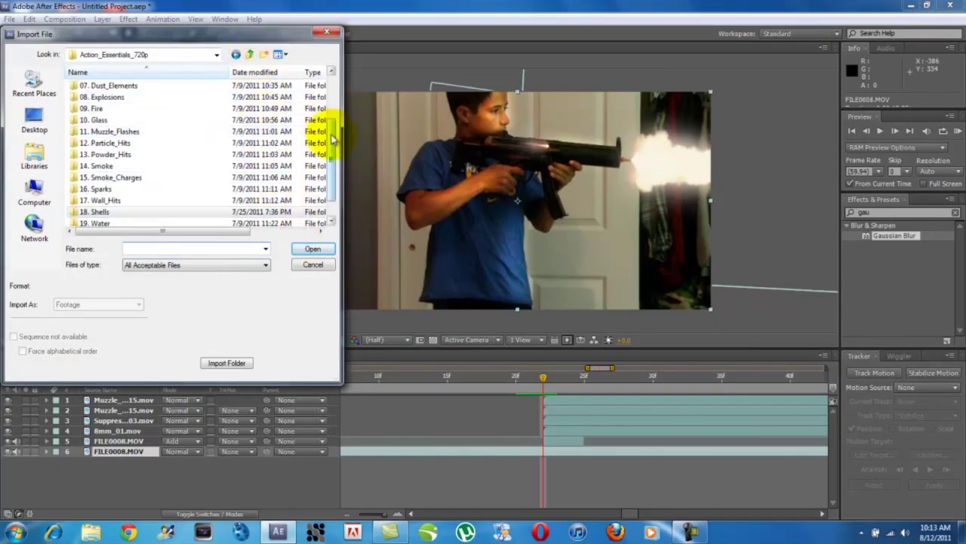
left_click_drag(332, 138, 330, 175)
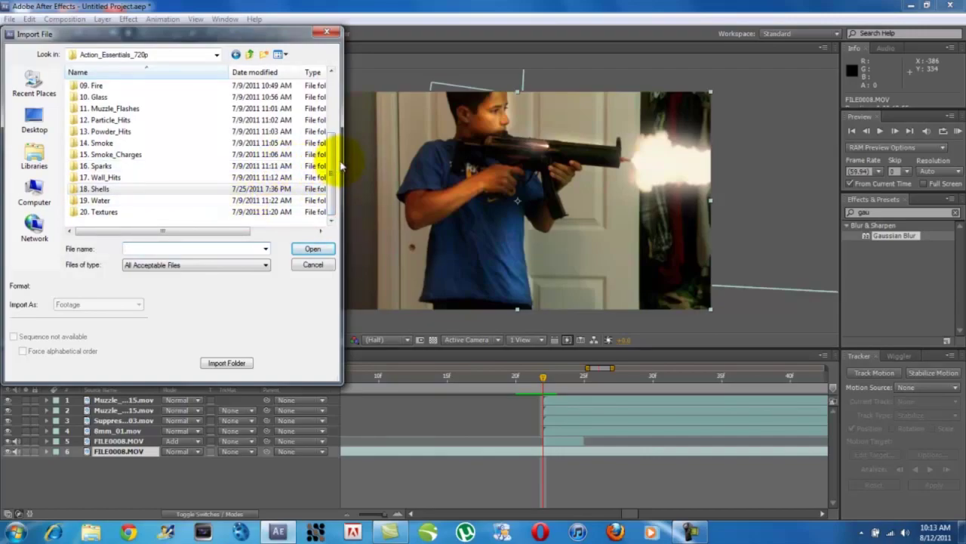
scroll(329, 174, "up", 3)
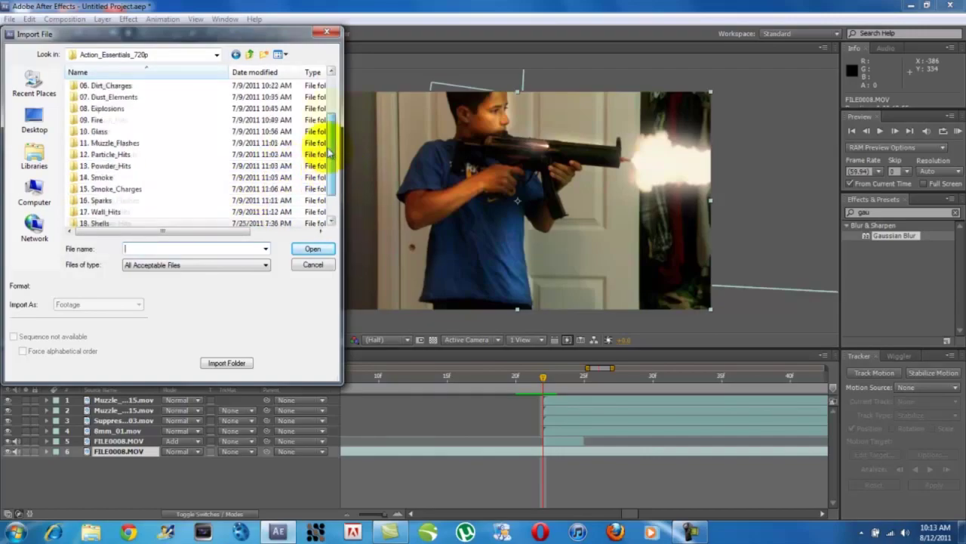
left_click(253, 56)
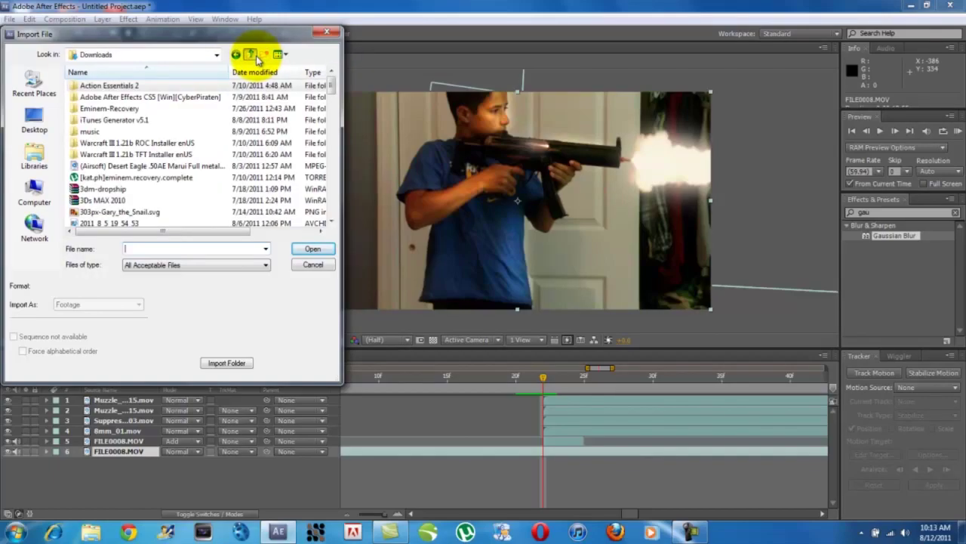
left_click(252, 55)
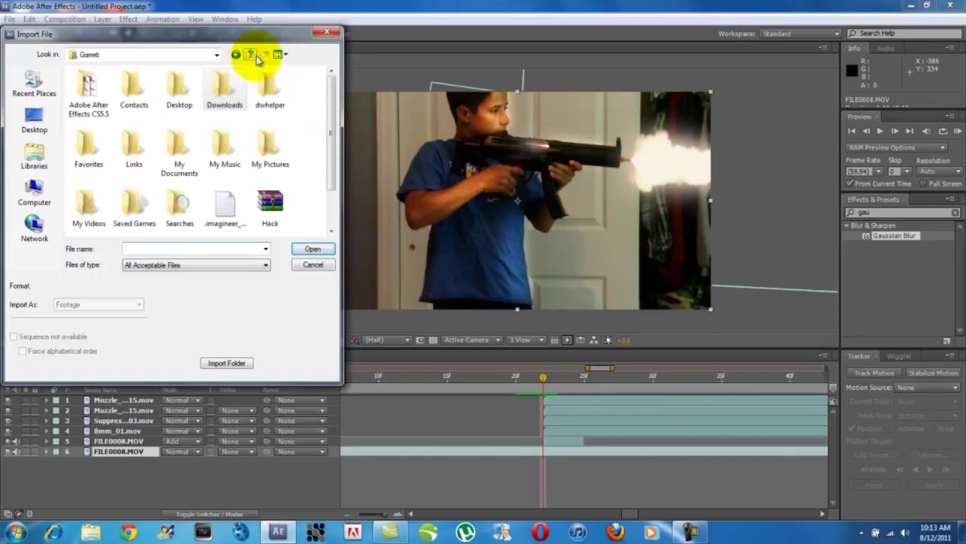
Step: Import mp5.wav from My Documents > LSF Sound Pack - Copy > Weapons > MP5 and add it as layer 7
double_click(196, 163)
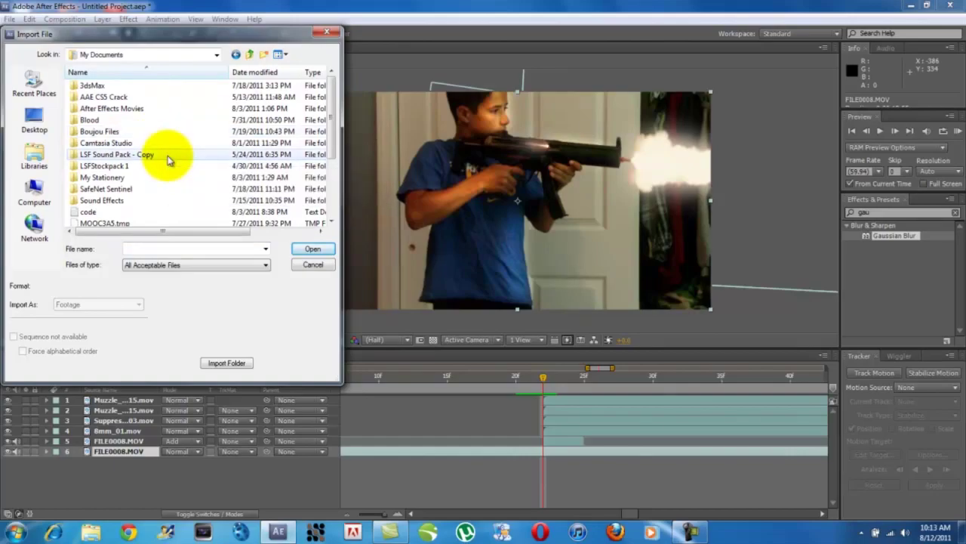
double_click(168, 157)
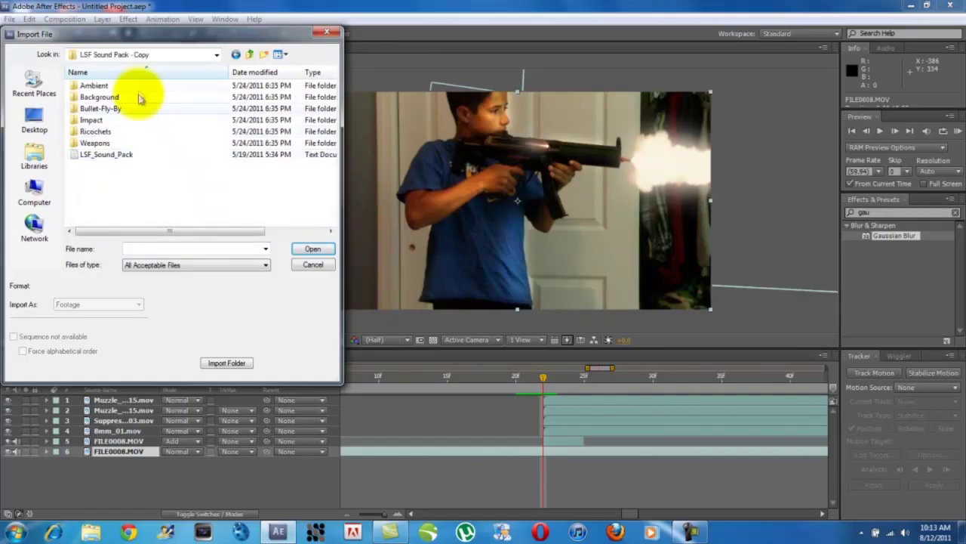
double_click(139, 144)
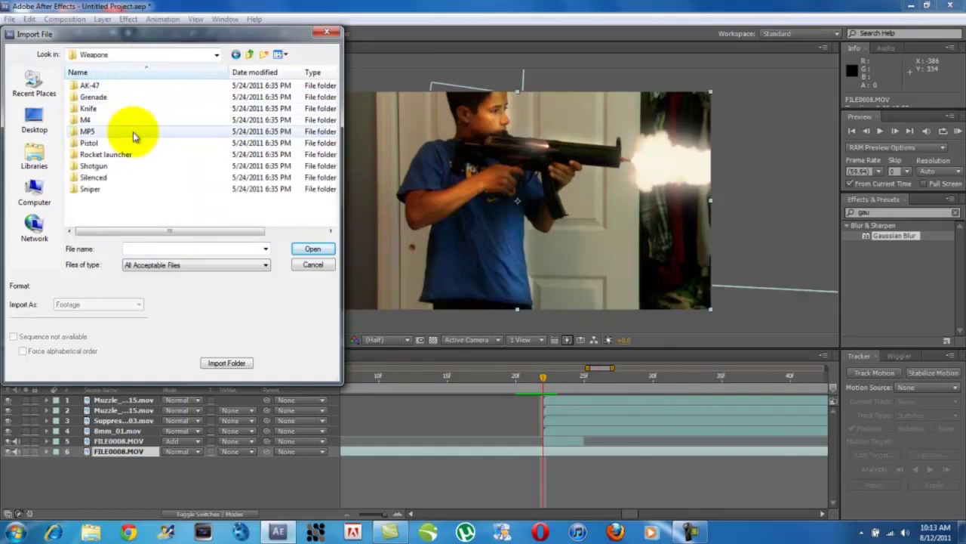
double_click(132, 135)
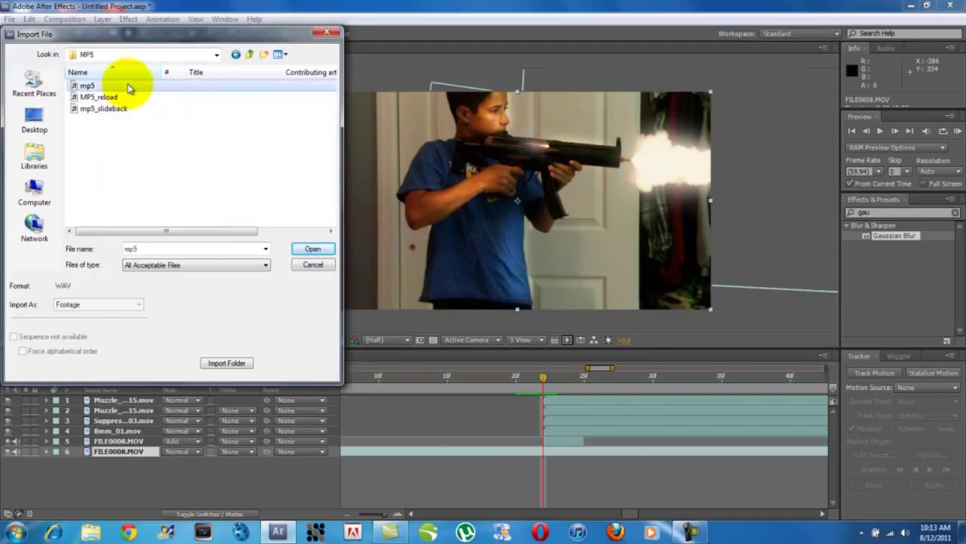
double_click(128, 88)
left_click_drag(76, 193, 549, 461)
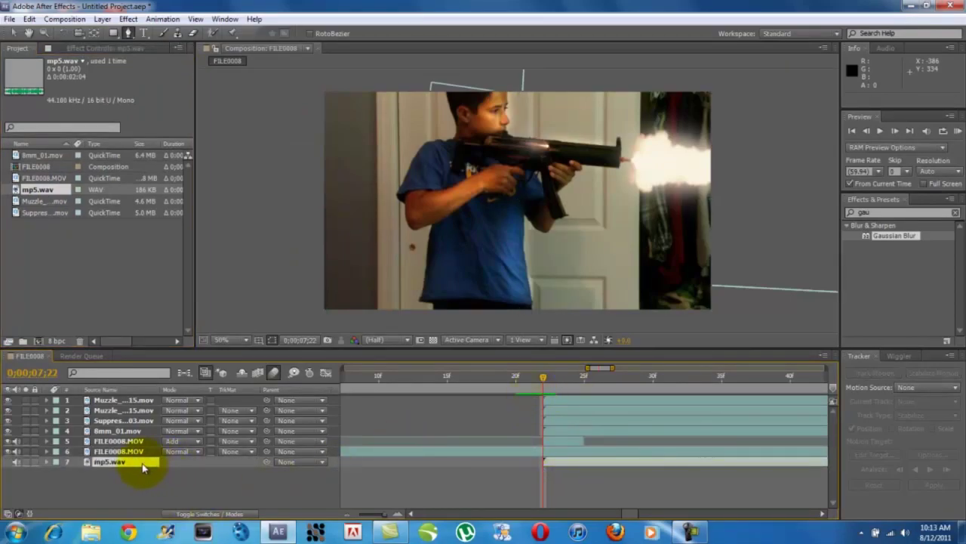
key("l")
key("l")
key("equal")
key("equal")
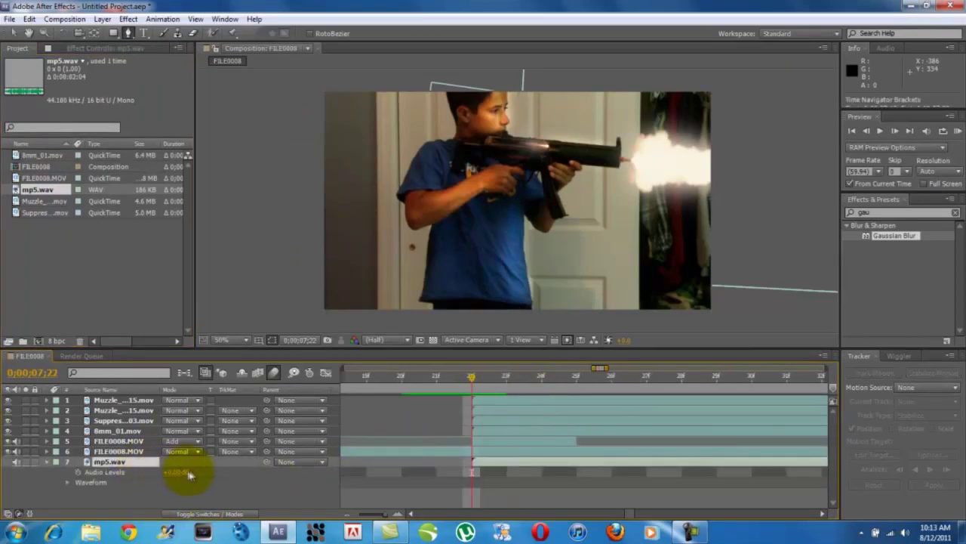
left_click(175, 471)
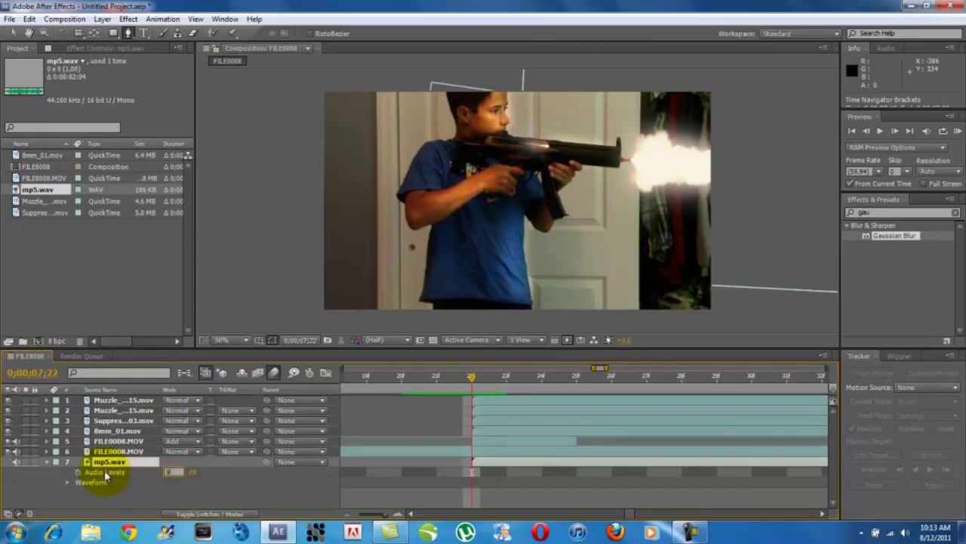
left_click(51, 484)
left_click(47, 461)
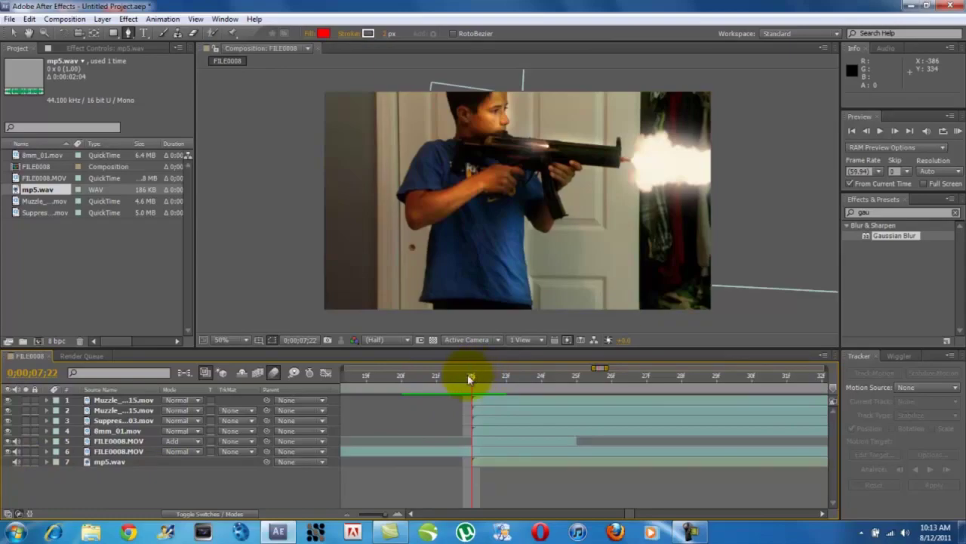
key("Page_Down")
key("Page_Down")
key("Page_Down")
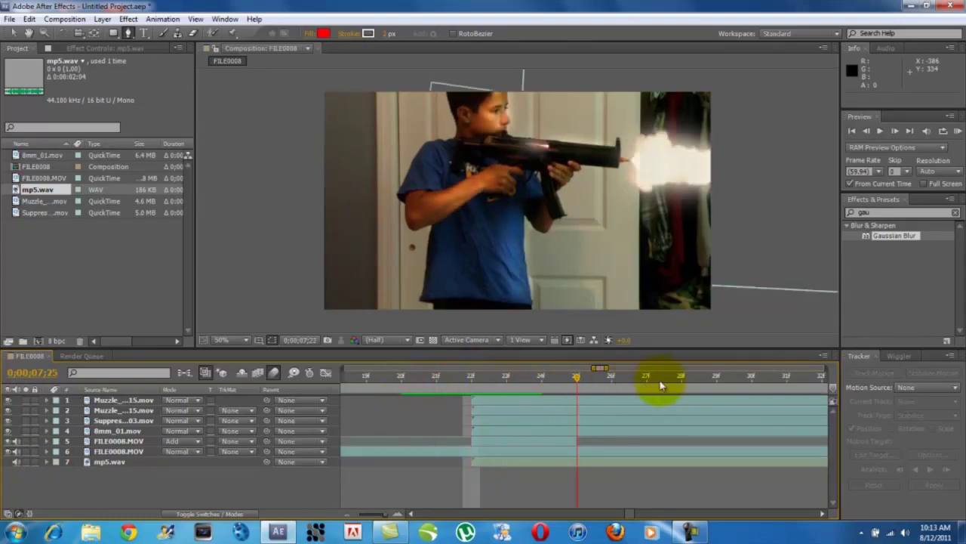
key("Page_Up")
key("Page_Up")
key("Page_Up")
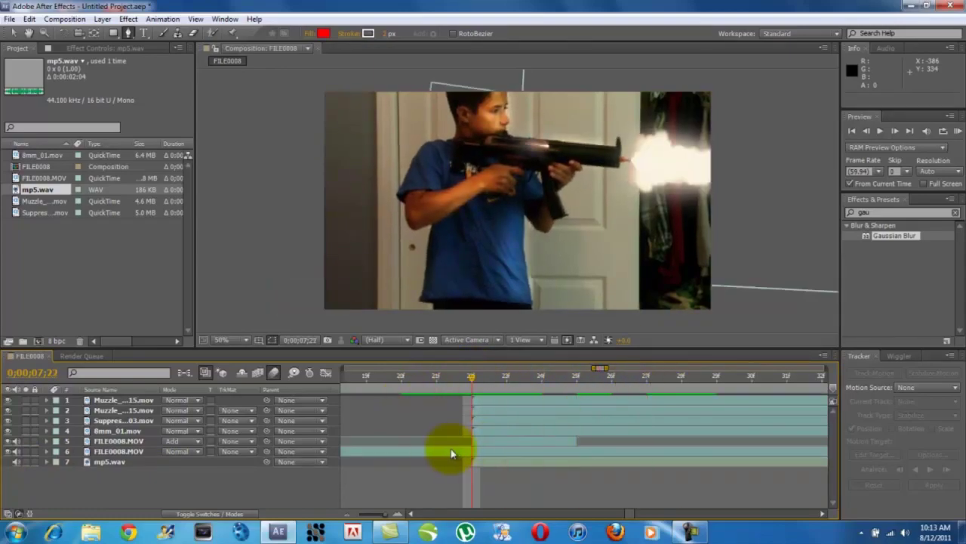
right_click(293, 482)
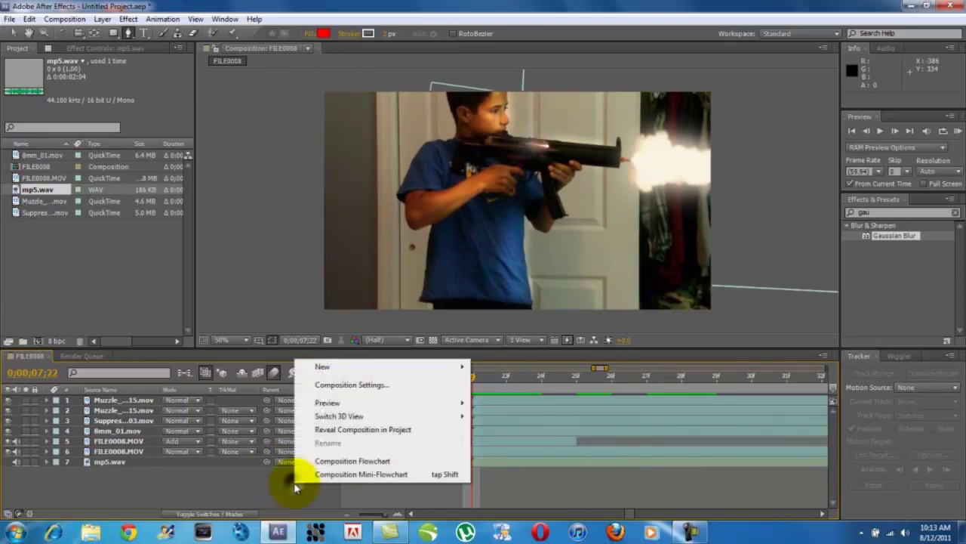
mouse_move(394, 402)
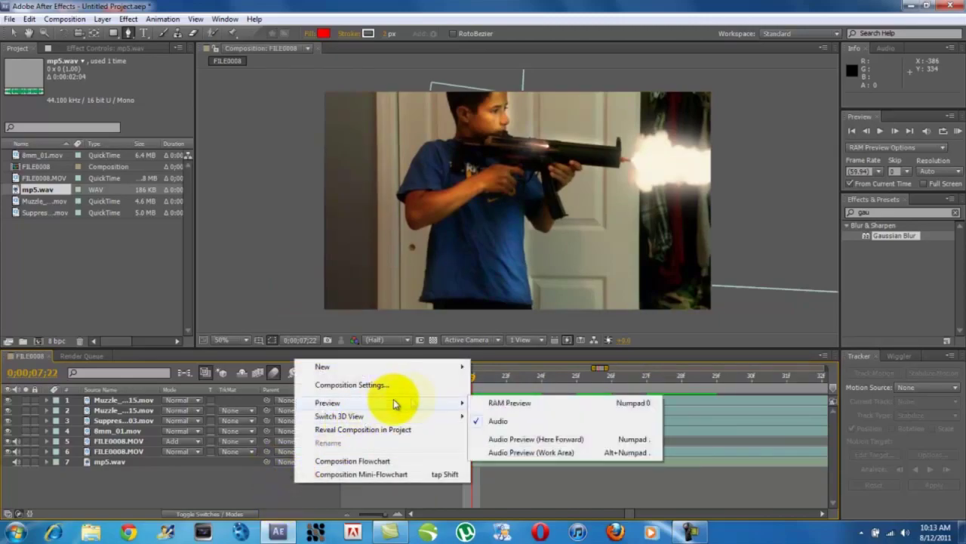
left_click(217, 490)
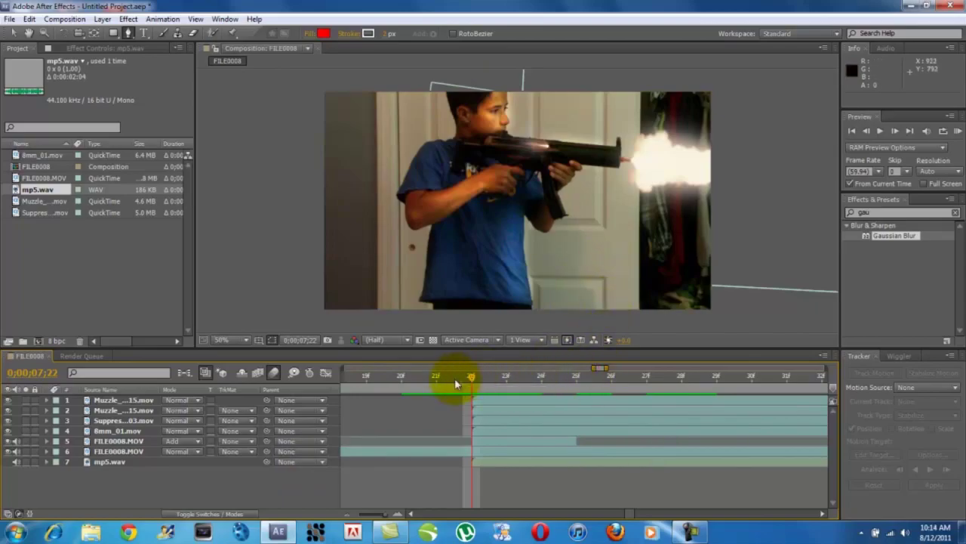
Step: Apply the HDV/HDTV 720 29.97 preset to FILE0008's composition settings for 29.97 fps
left_click(56, 21)
left_click(83, 50)
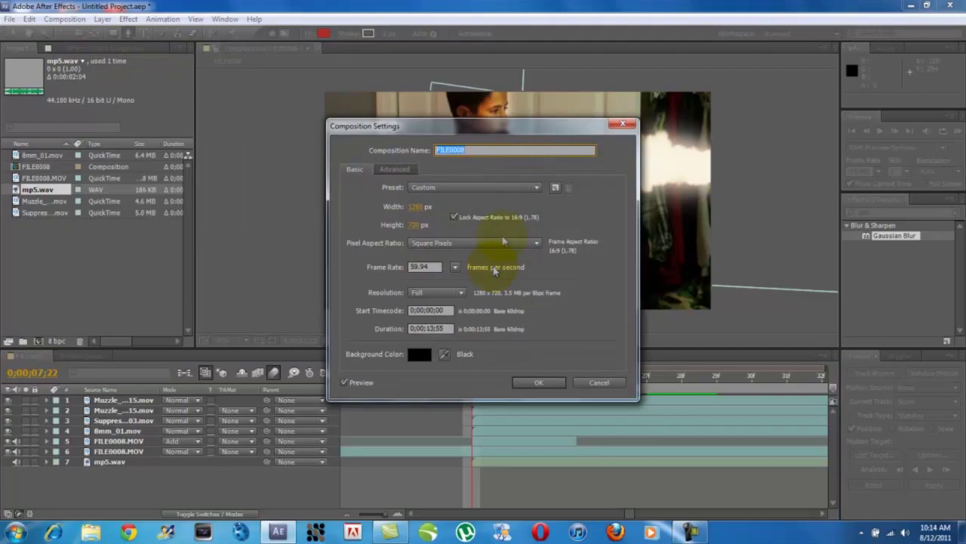
left_click(489, 189)
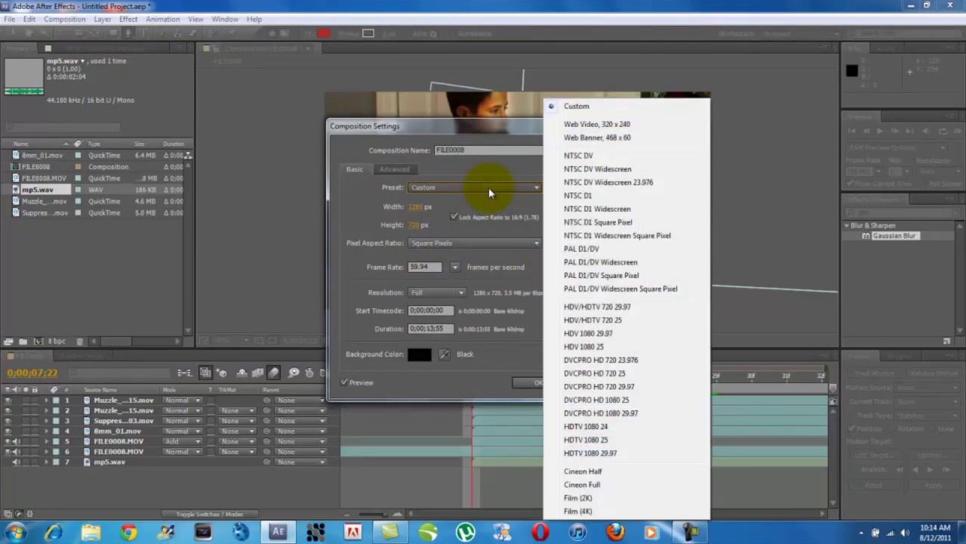
left_click(638, 311)
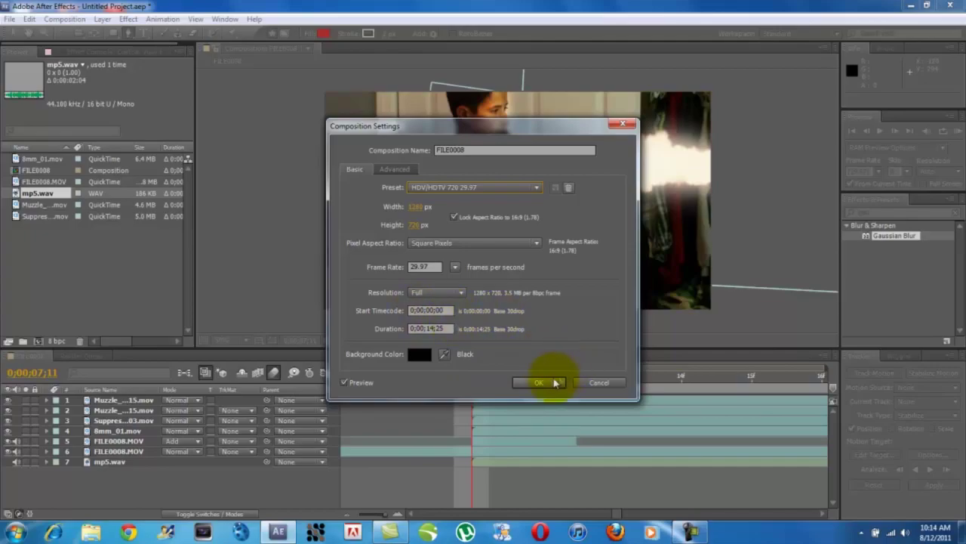
left_click(555, 383)
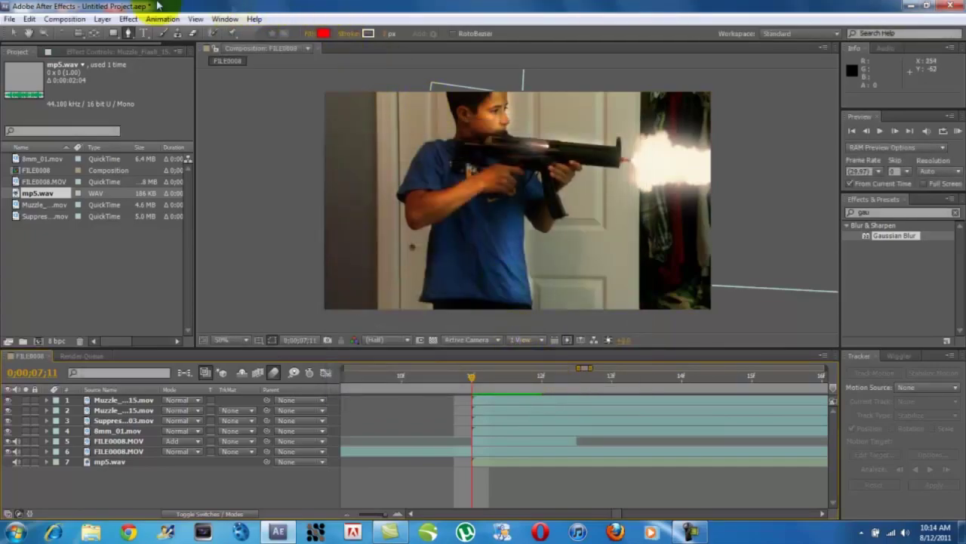
Step: Add FILE0008 to the Render Queue and confirm its Best Settings render settings
left_click(67, 19)
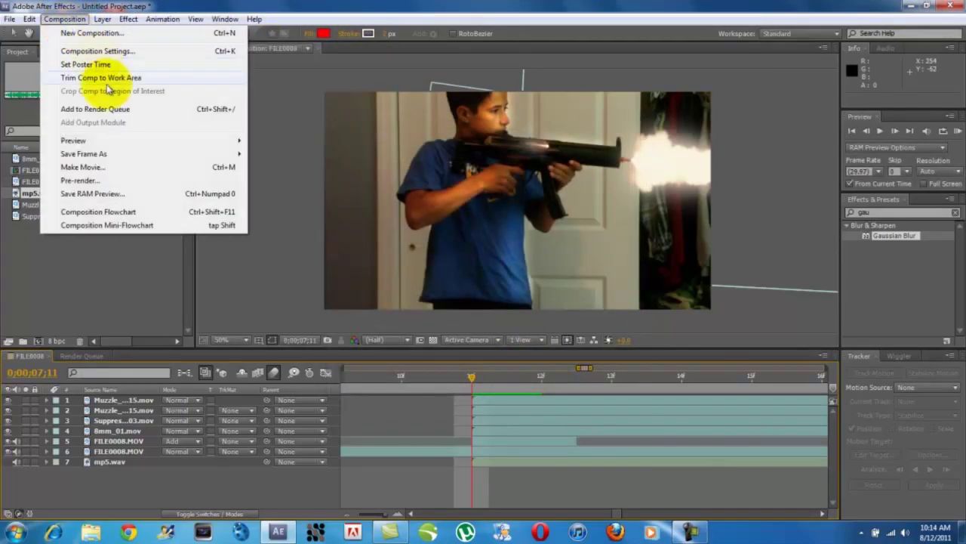
left_click(120, 110)
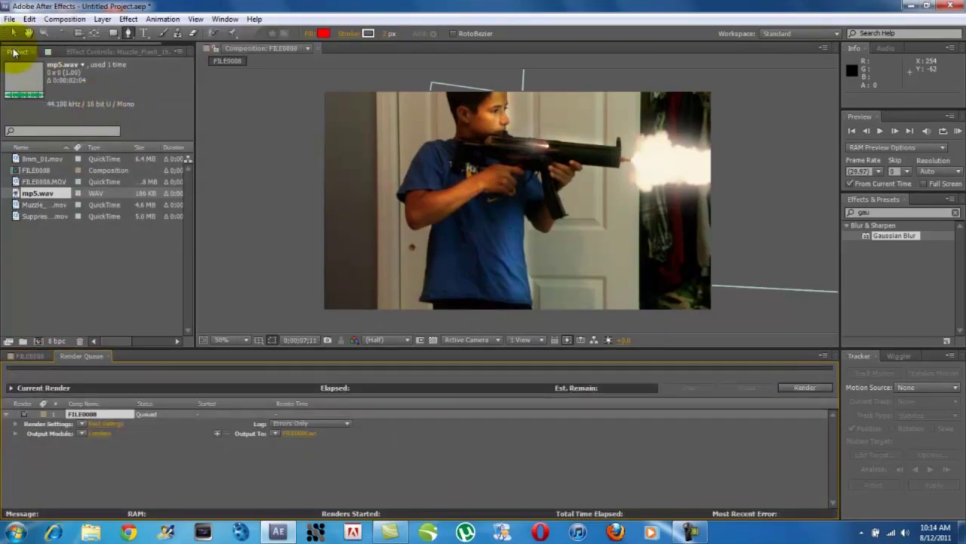
left_click(99, 426)
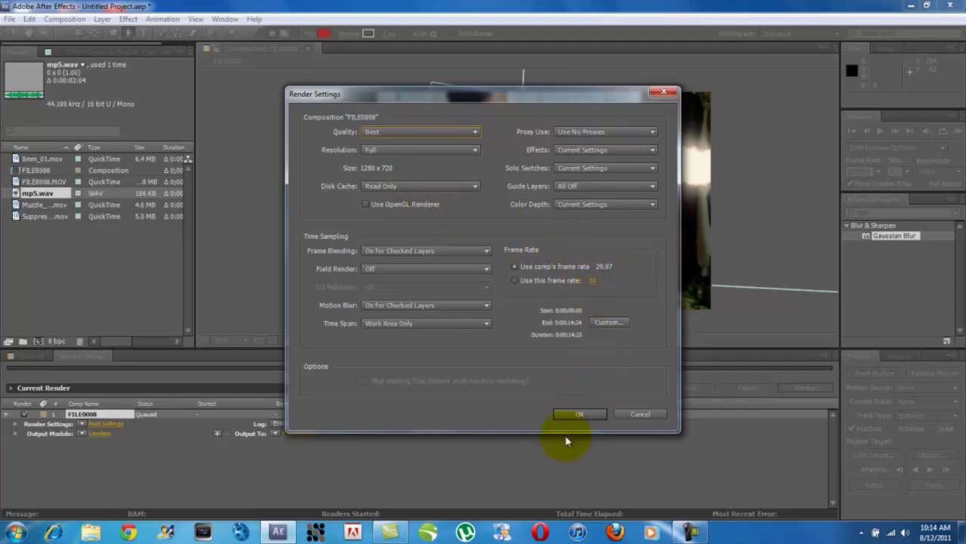
left_click(578, 414)
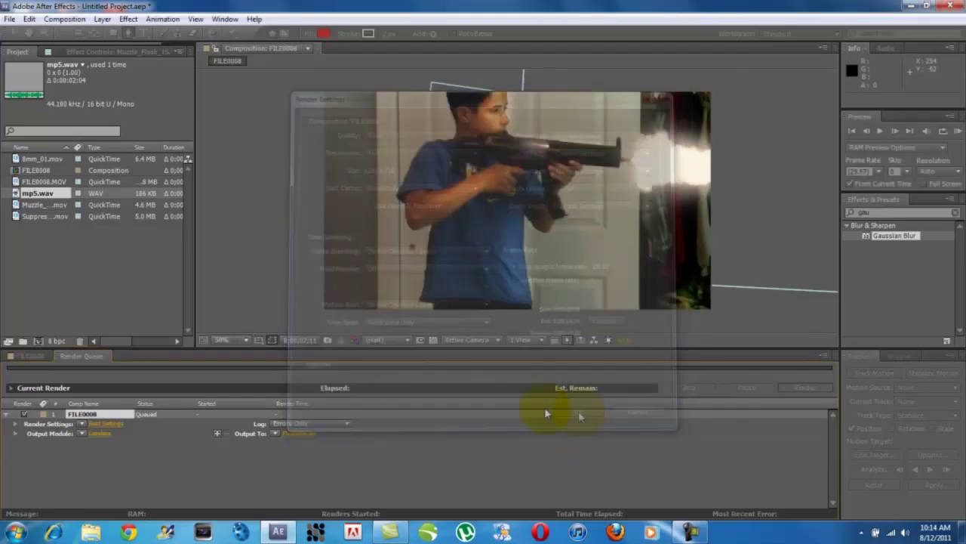
left_click(95, 439)
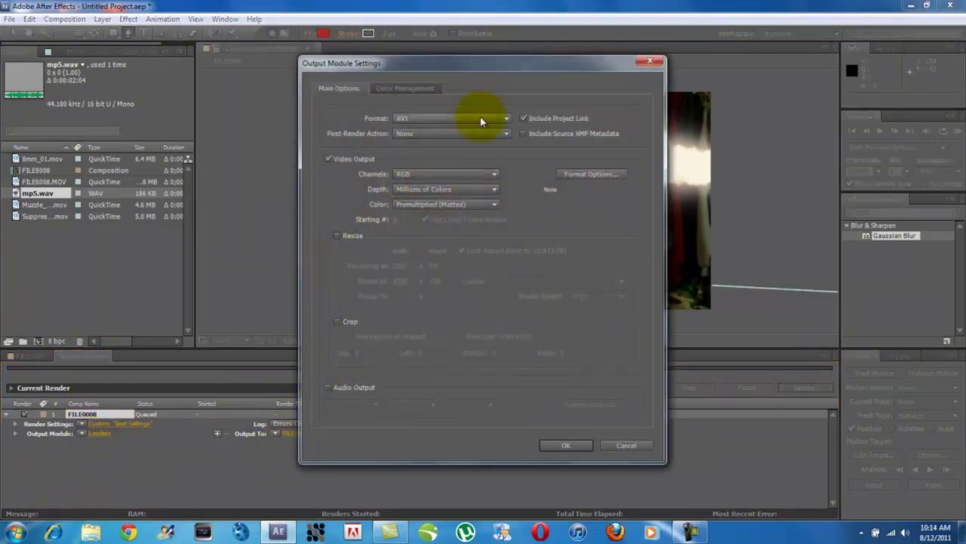
Step: Set the output format to QuickTime with the Photo - JPEG codec at quality 100
left_click(481, 120)
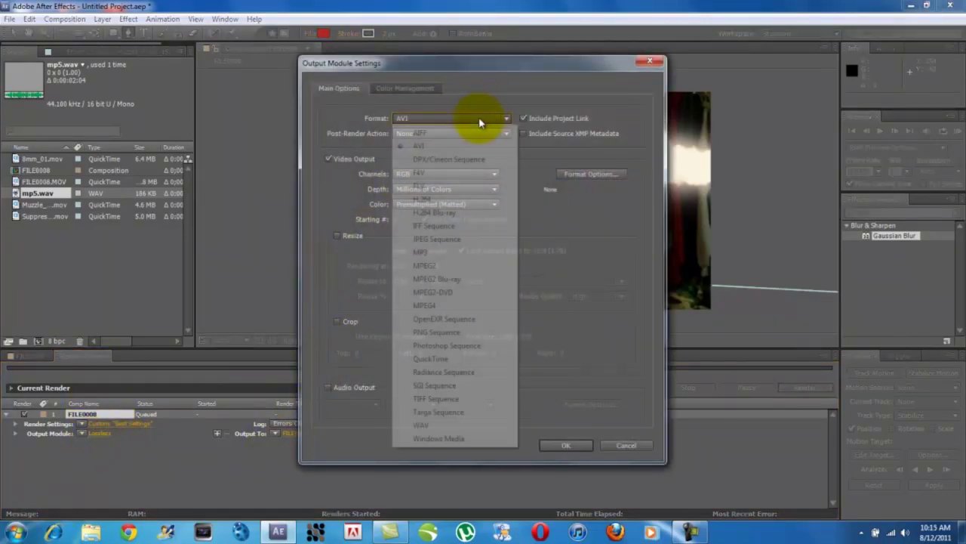
left_click(474, 360)
left_click(594, 175)
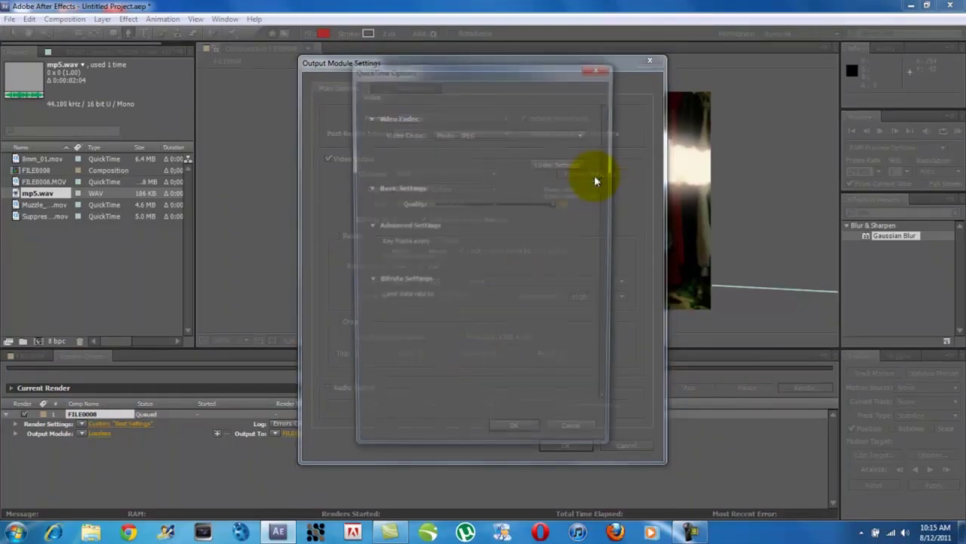
left_click(512, 135)
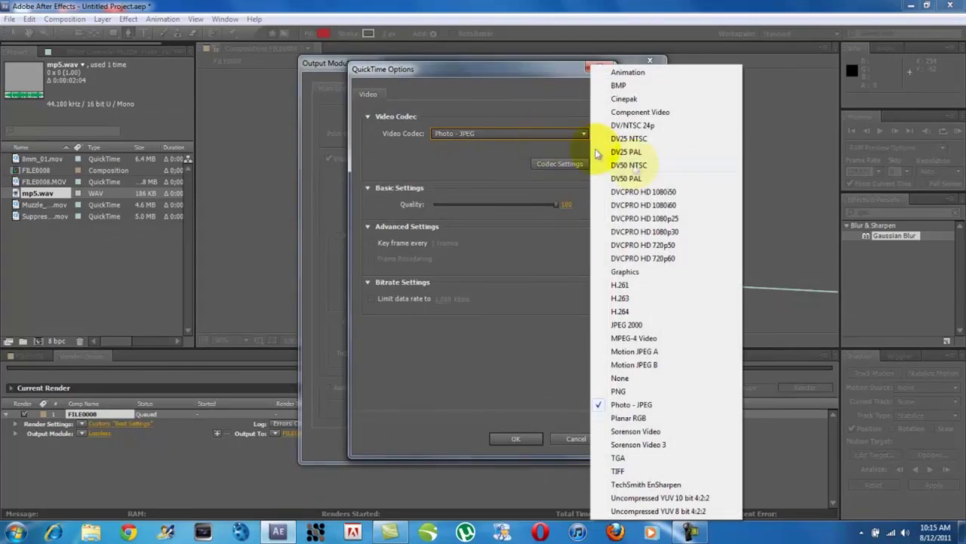
left_click(649, 407)
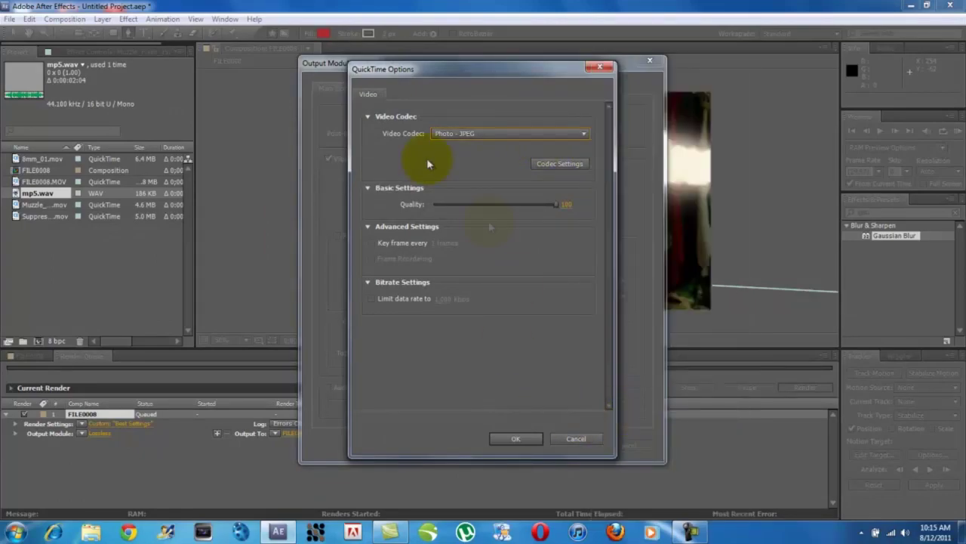
left_click(555, 204)
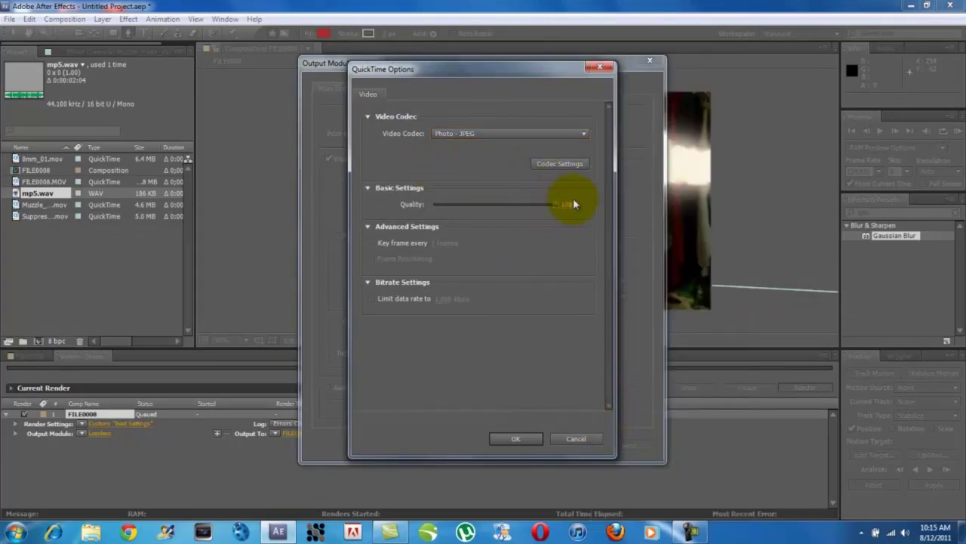
left_click(517, 438)
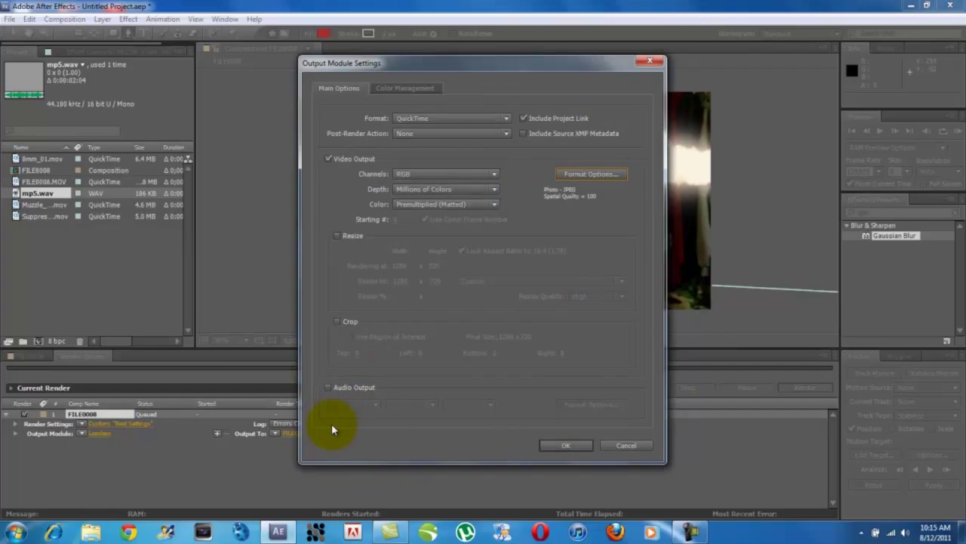
Step: Enable audio output and save the movie as FILE0008 in After Effects Movies
left_click(330, 388)
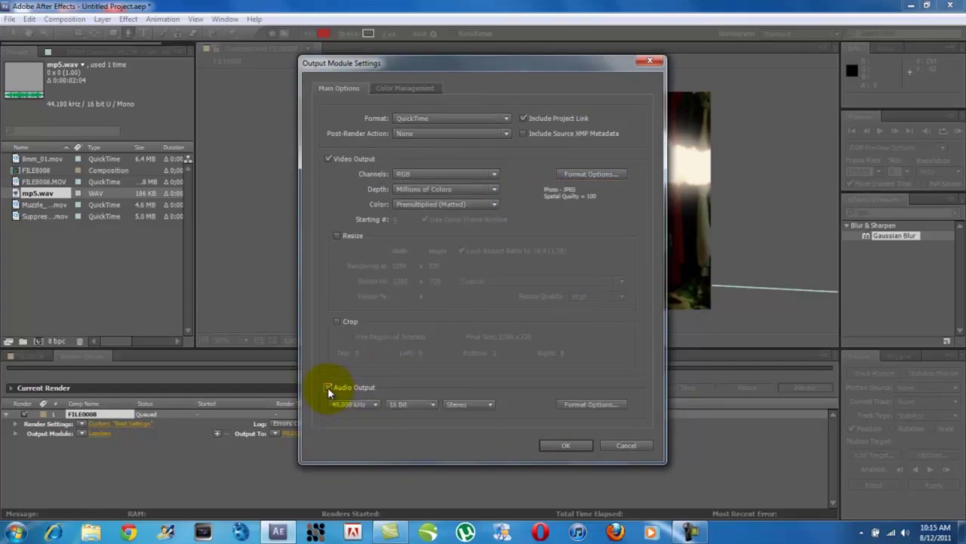
left_click(586, 445)
left_click(306, 436)
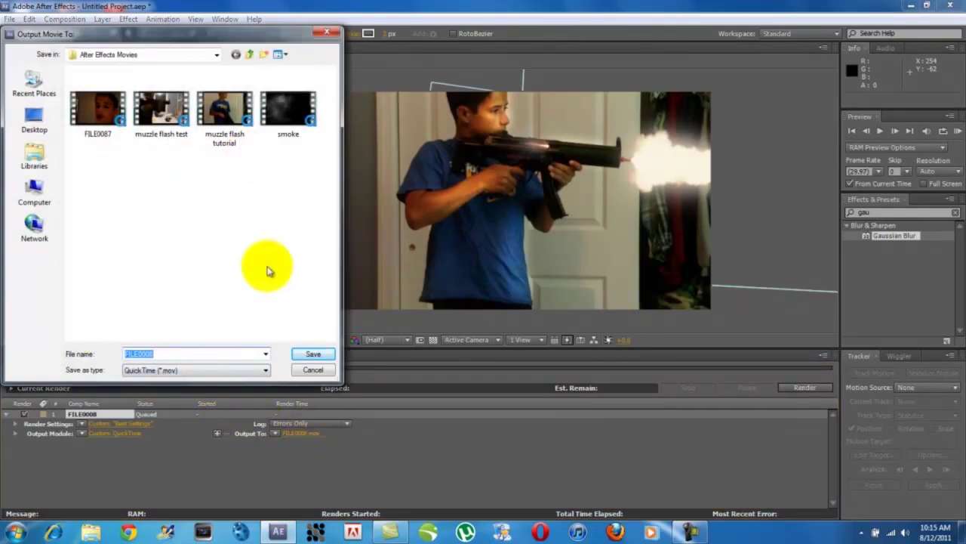
left_click(314, 355)
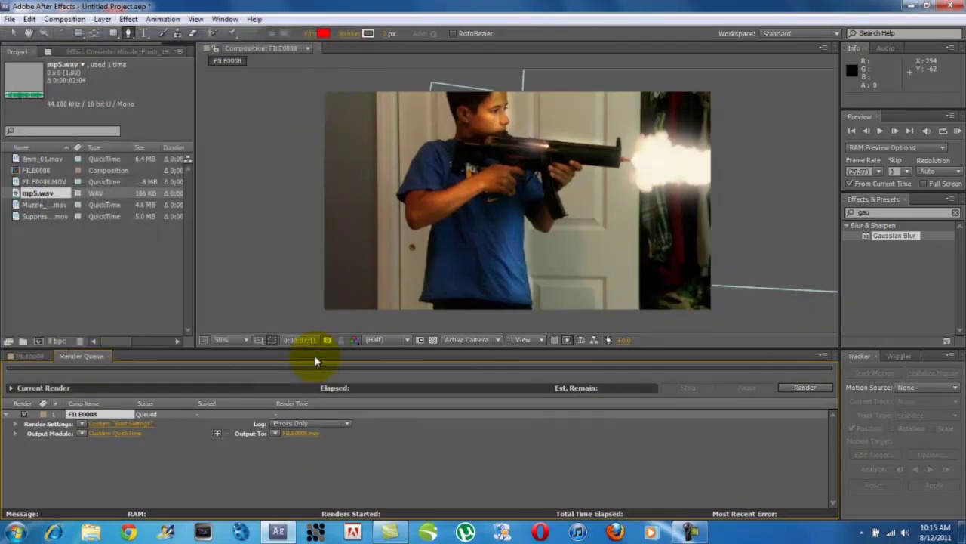
Step: Render the queued FILE0008 composition to FILE0008.mov
left_click(827, 390)
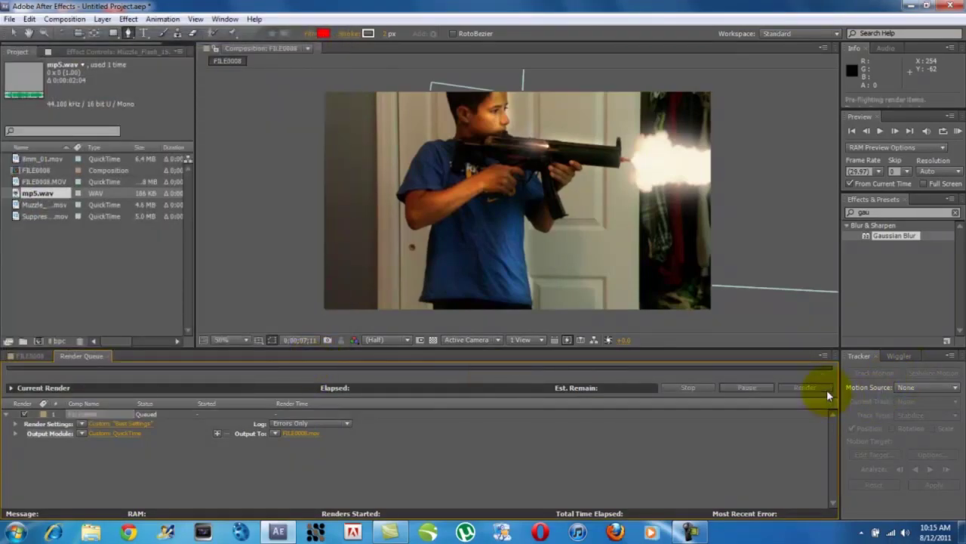